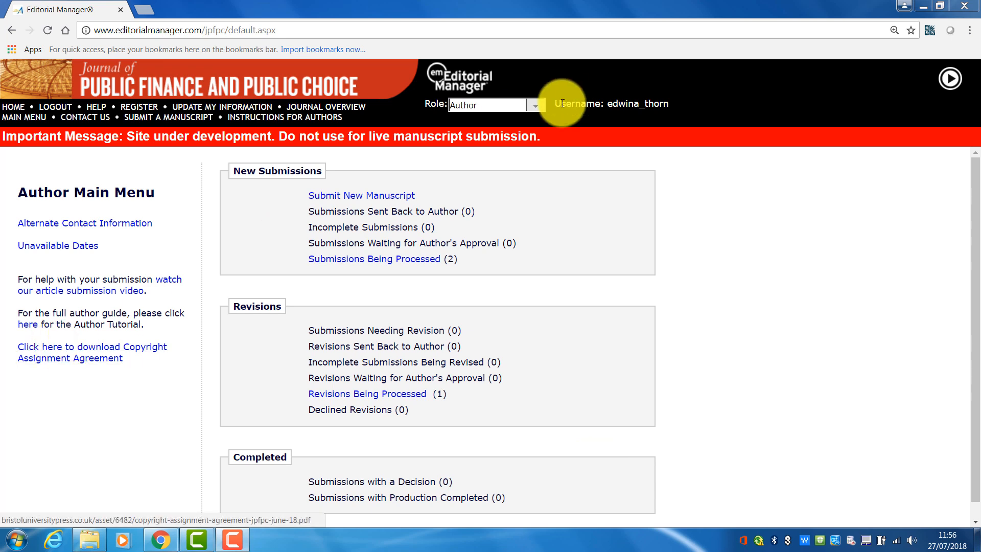
- Start a new manuscript submission with article type Research article and proceed to attaching files
left_click(368, 199)
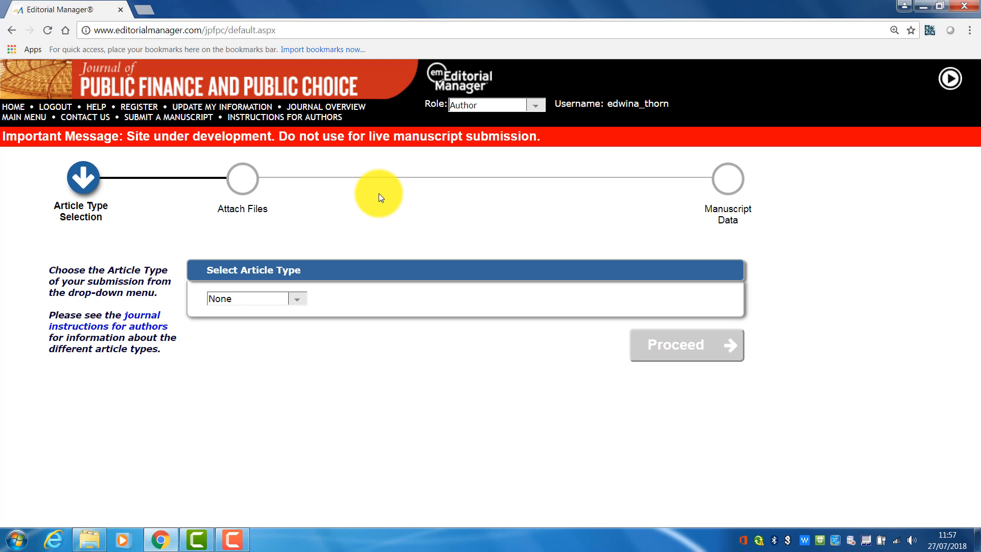
left_click(291, 300)
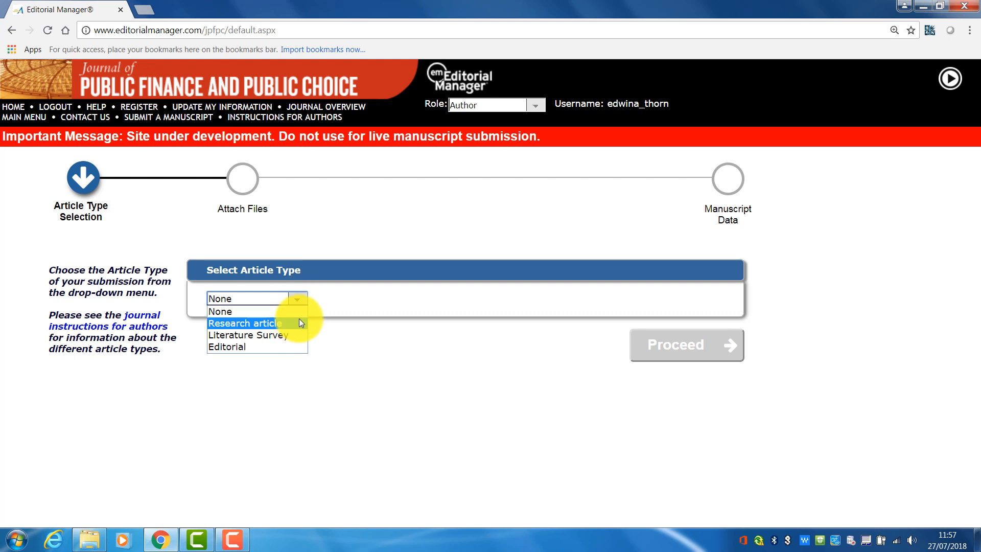
left_click(303, 323)
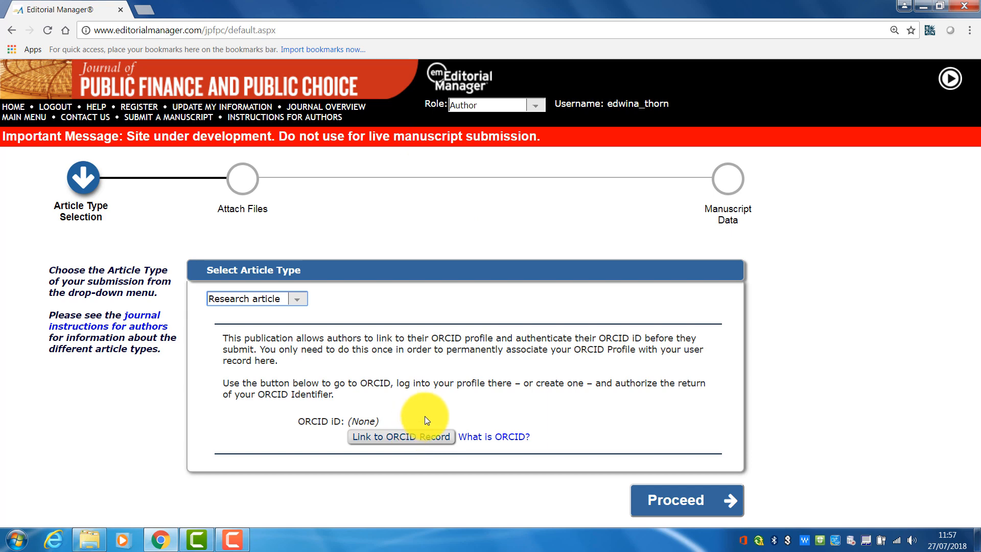
left_click(694, 505)
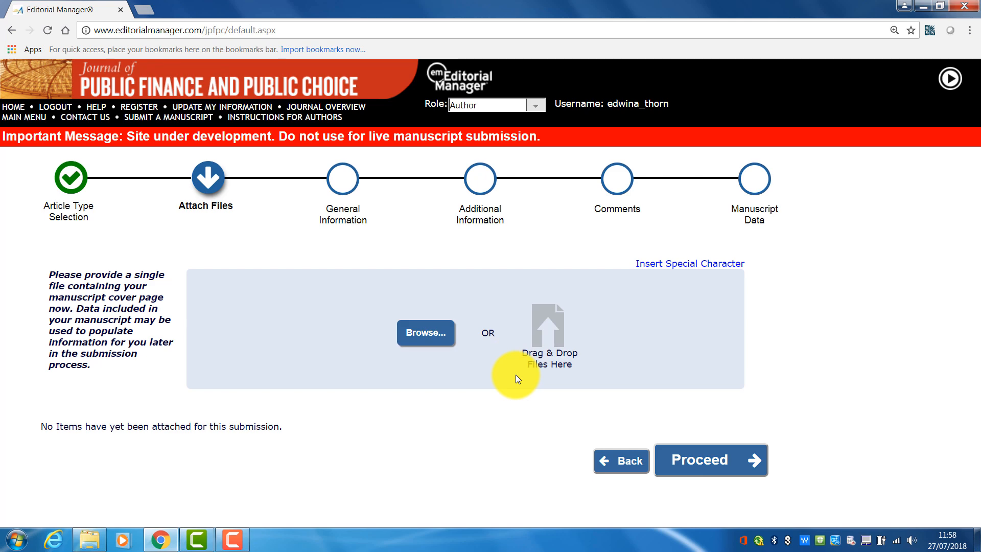
- Upload 'Test submission - cover page - Copy.docx' from the Desktop as the cover page item
left_click(423, 333)
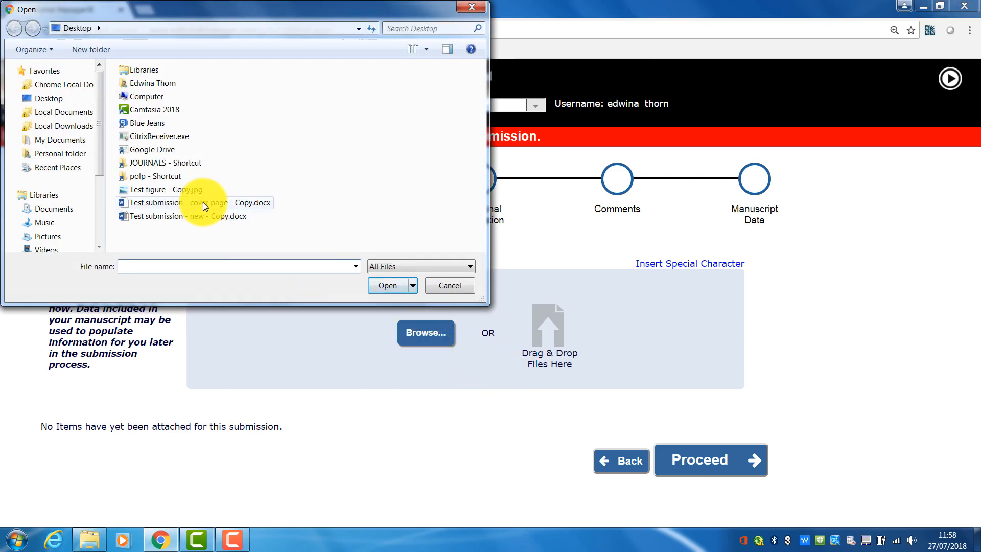
left_click(203, 202)
left_click(391, 286)
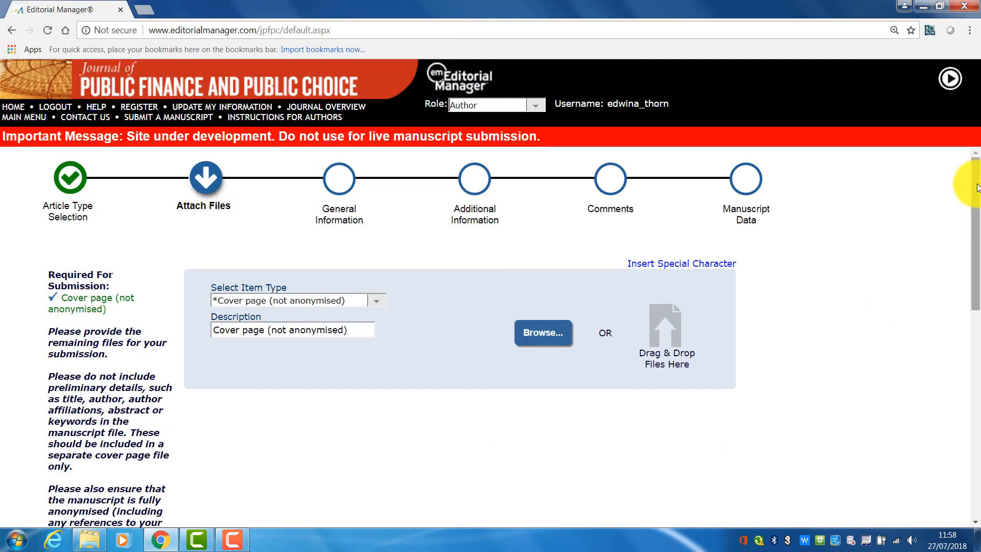
- Select and then deselect the cover page in the attached items list
left_click_drag(976, 185, 960, 393)
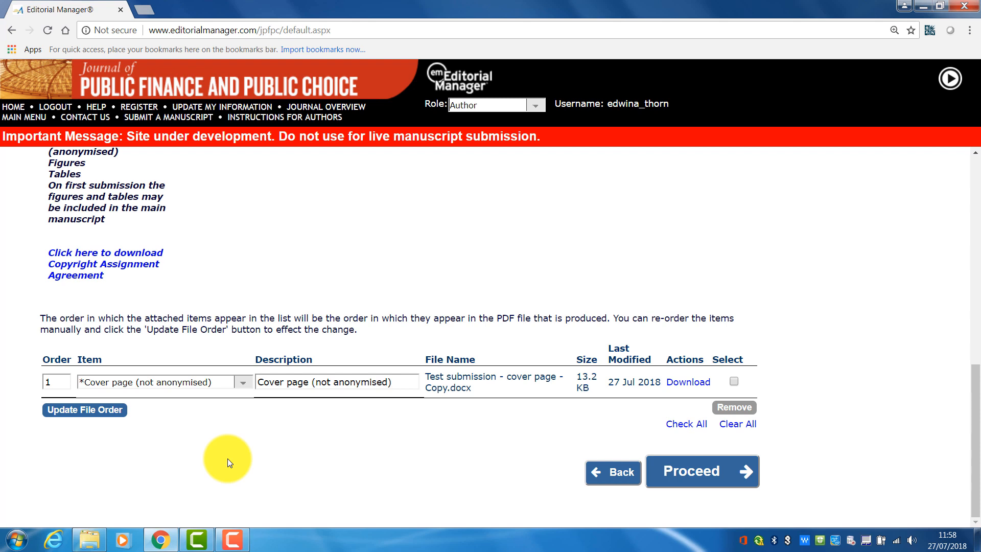
left_click(735, 382)
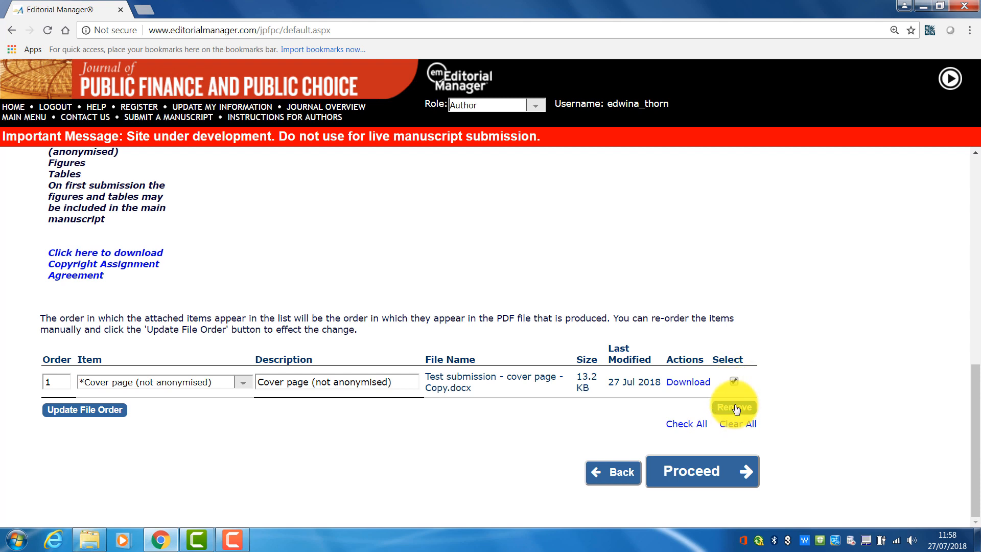
left_click(734, 381)
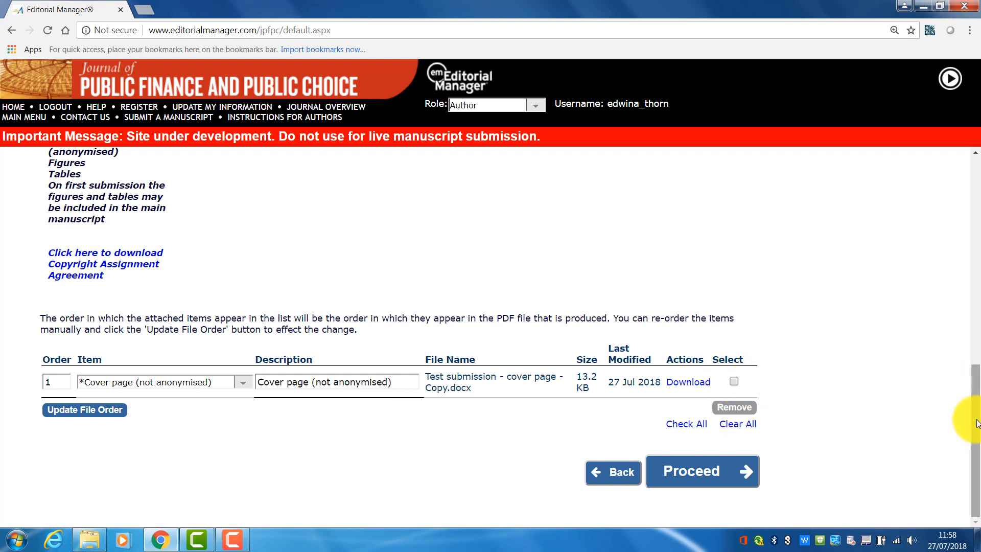
left_click_drag(976, 423, 976, 357)
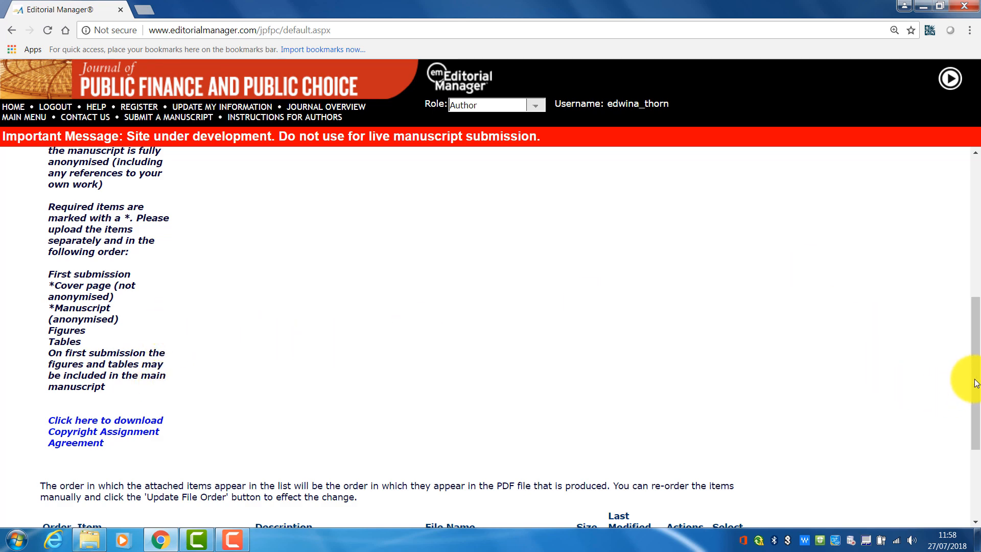
left_click_drag(974, 379, 967, 221)
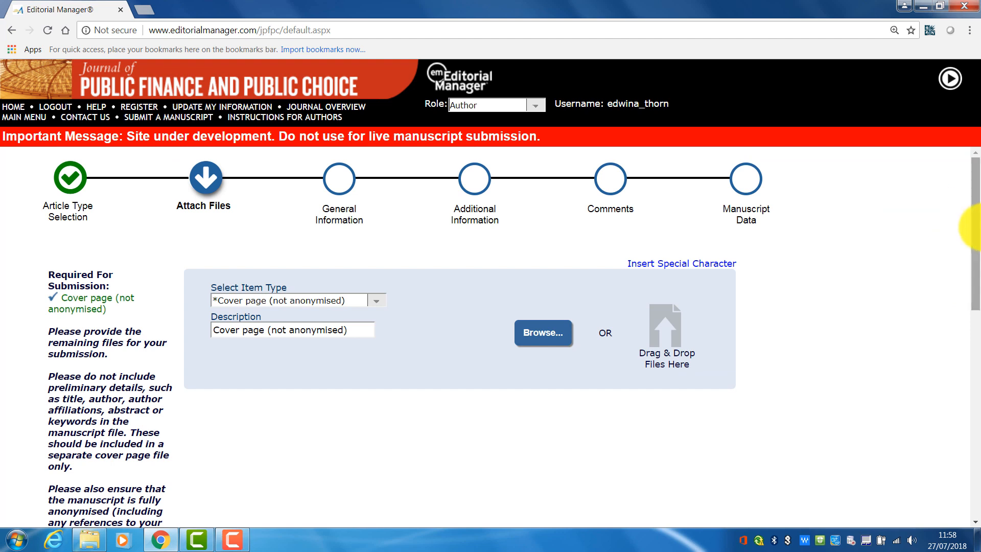
- Upload 'Test submission - new - Copy.docx' as the Manuscript (anonymised) item
left_click(378, 303)
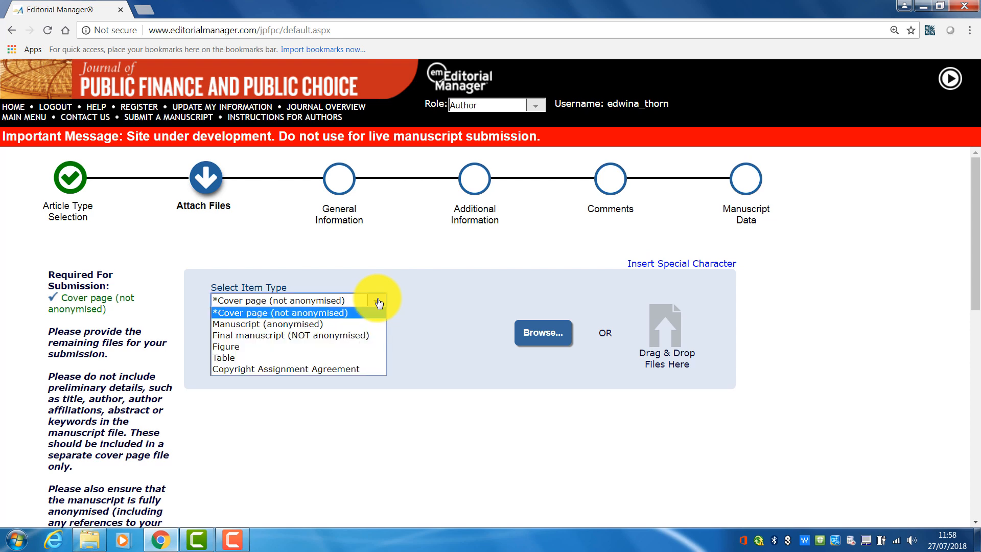
left_click(266, 324)
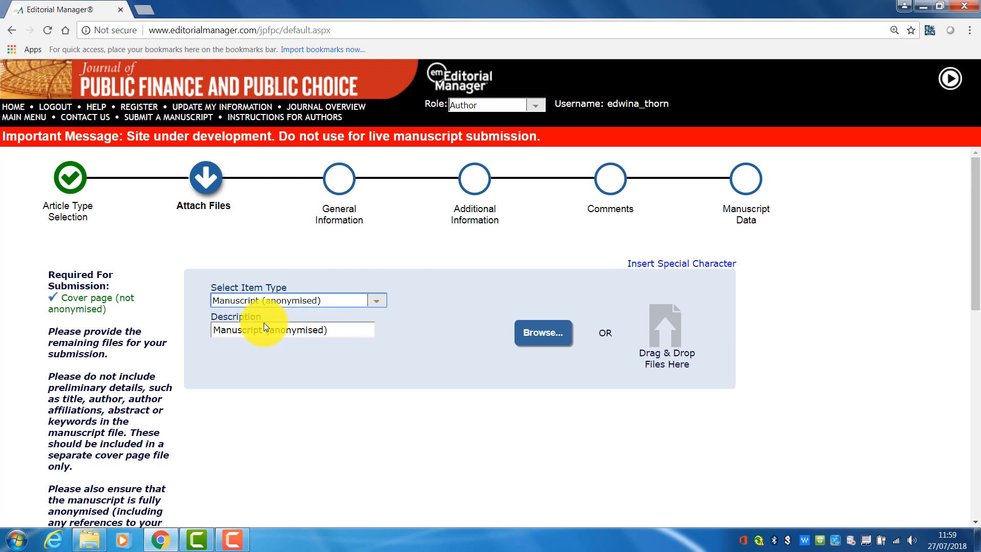
left_click(544, 332)
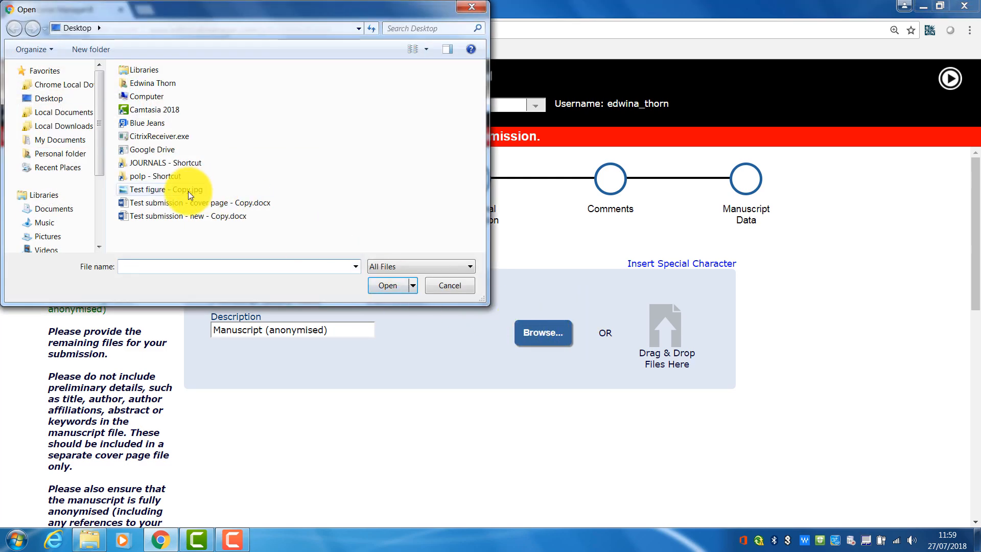
left_click(176, 218)
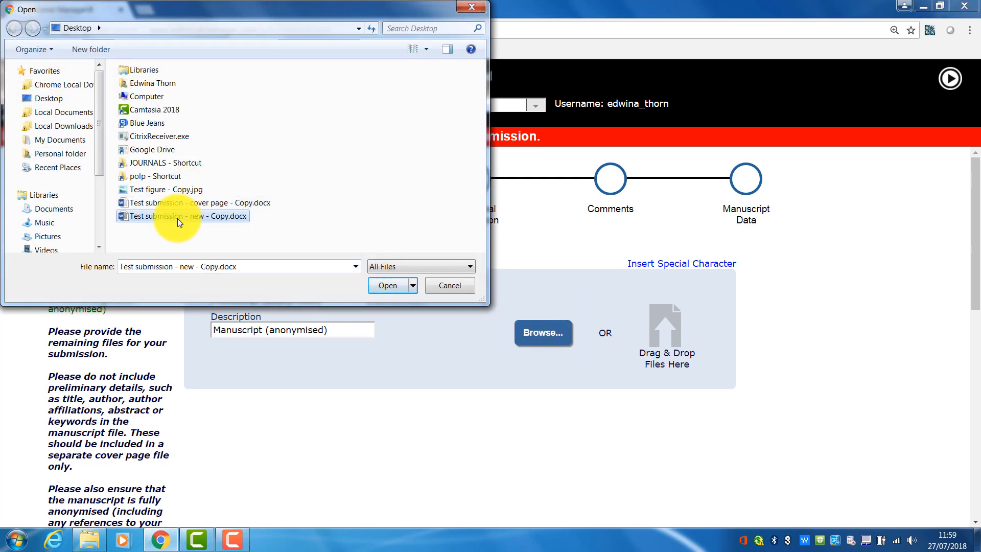
left_click(386, 286)
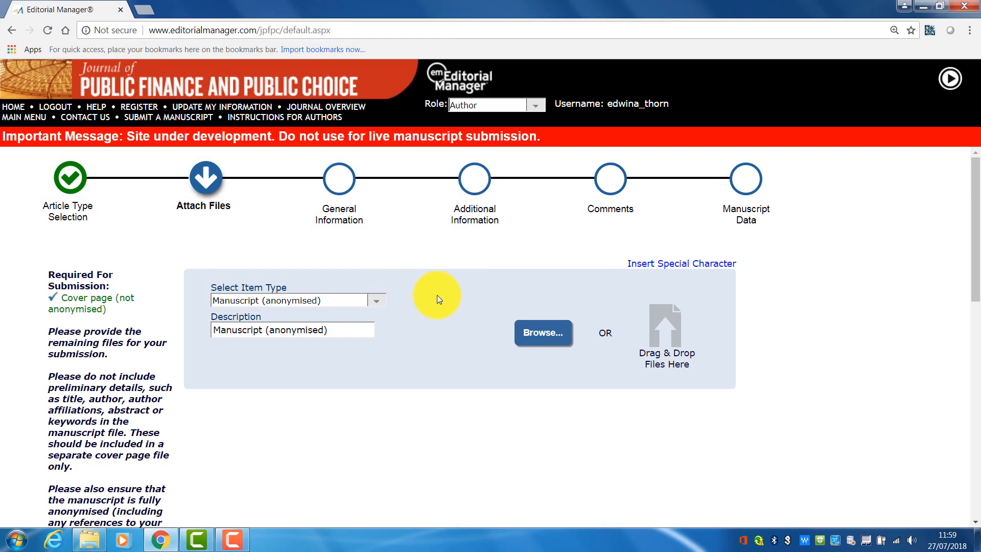
- Upload 'Test figure - Copy.jpg' from the Desktop as a Figure item
left_click_drag(974, 187, 977, 431)
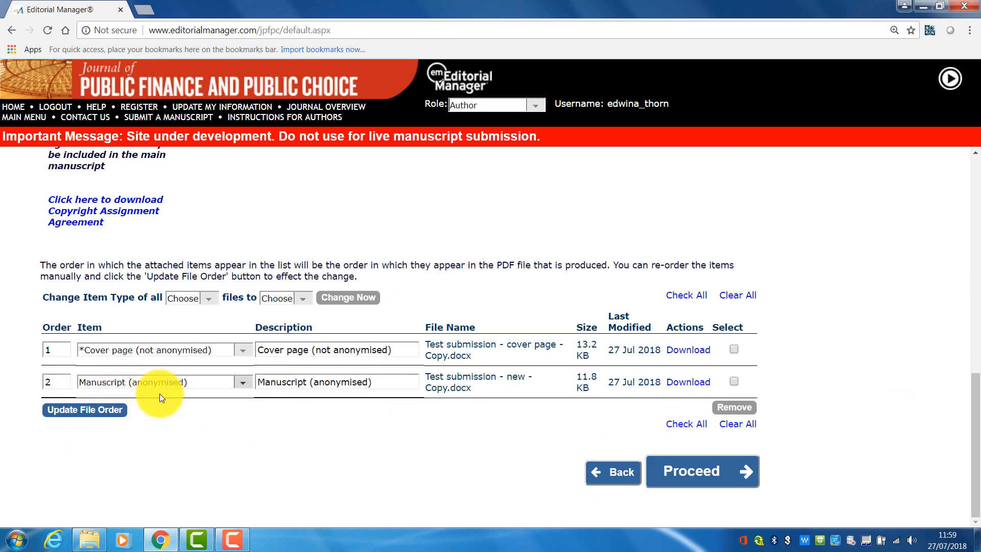
left_click_drag(973, 435, 955, 204)
left_click(376, 306)
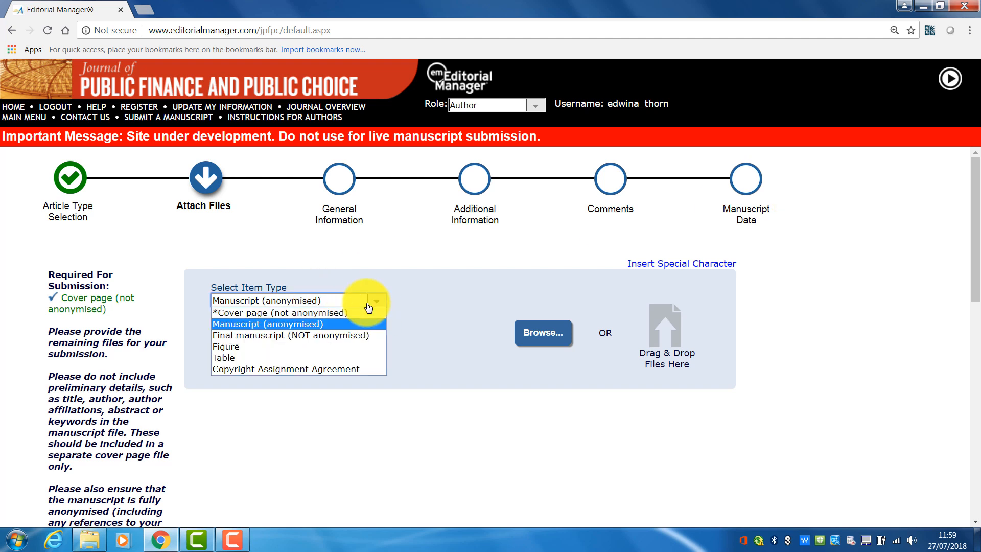
left_click(238, 345)
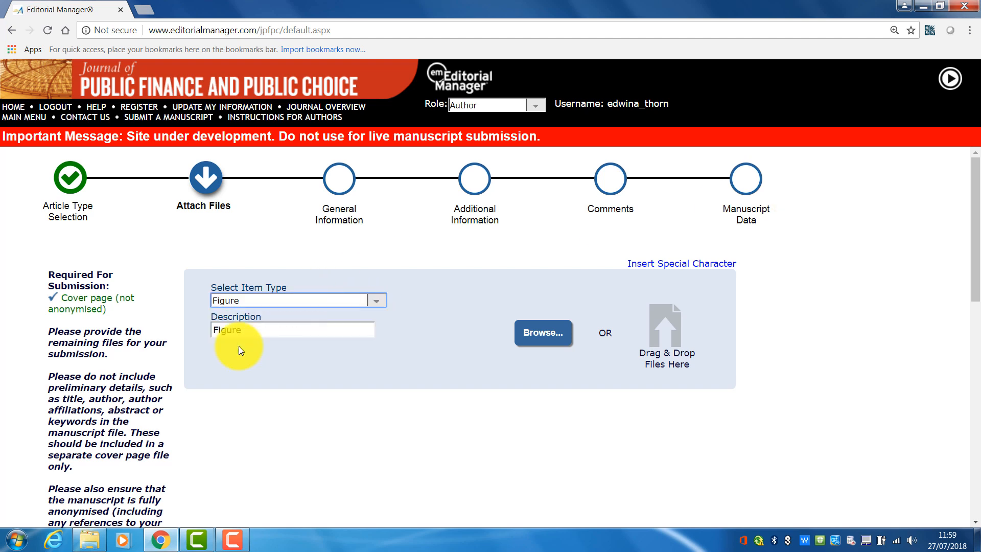
left_click(539, 335)
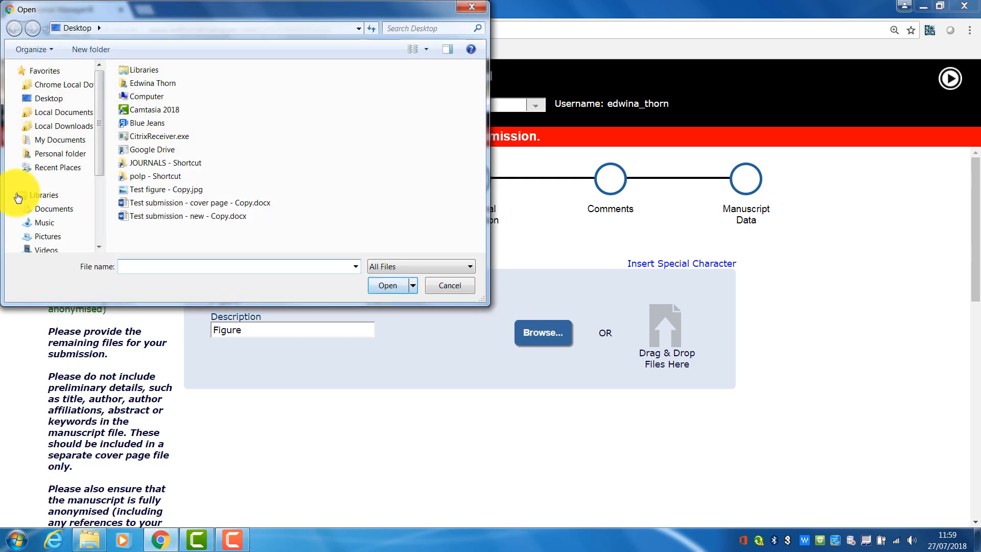
left_click(140, 189)
left_click(394, 284)
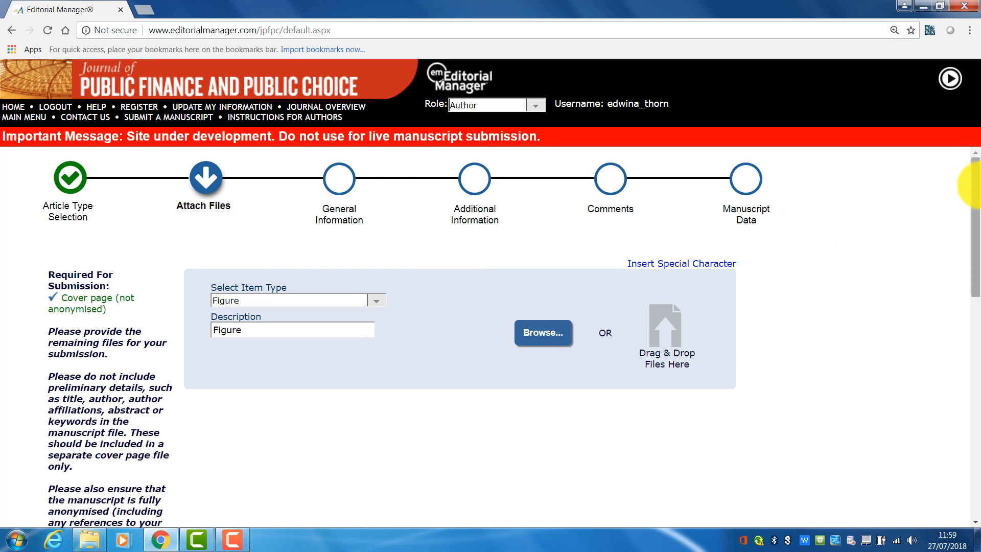
- Proceed from the attached files to the General Information stage
left_click_drag(976, 188, 978, 435)
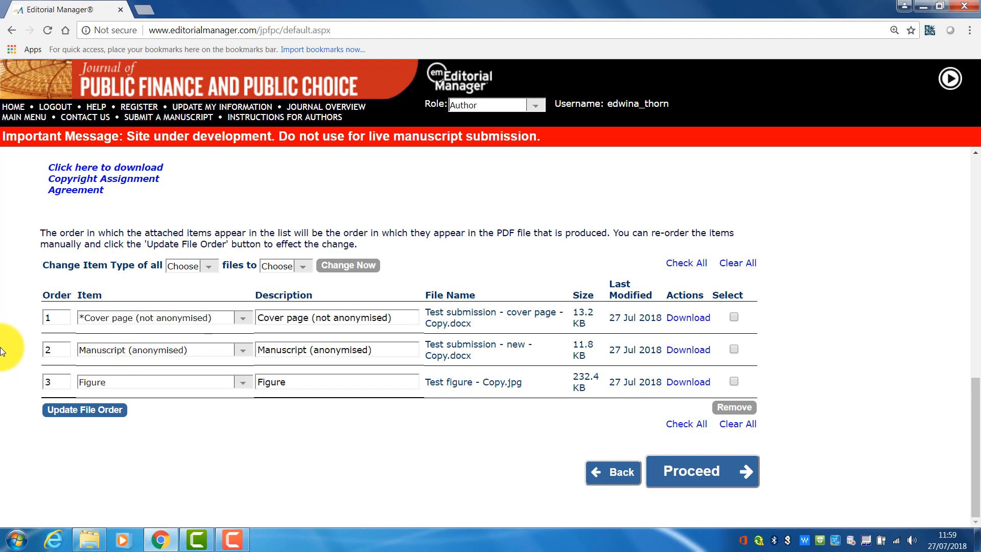
left_click(58, 316)
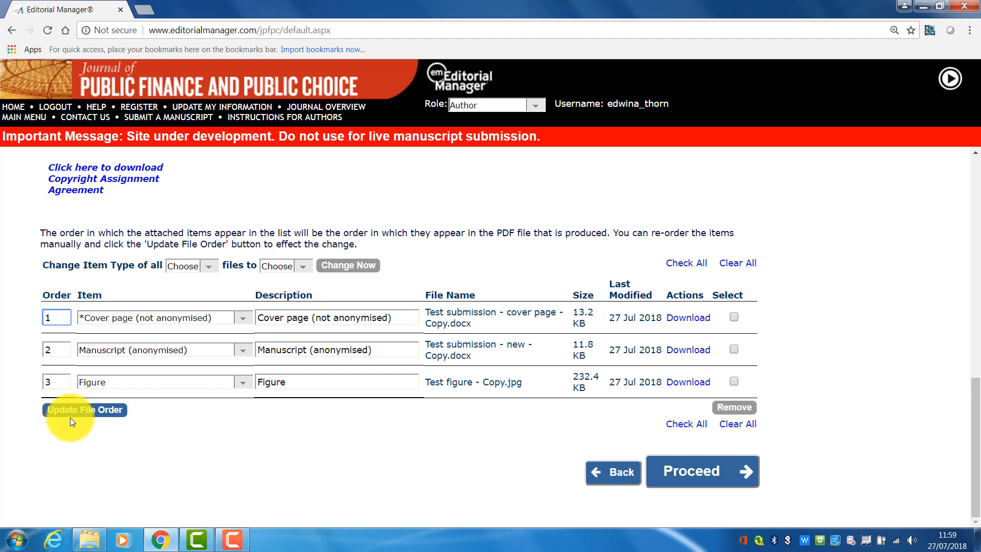
left_click(704, 471)
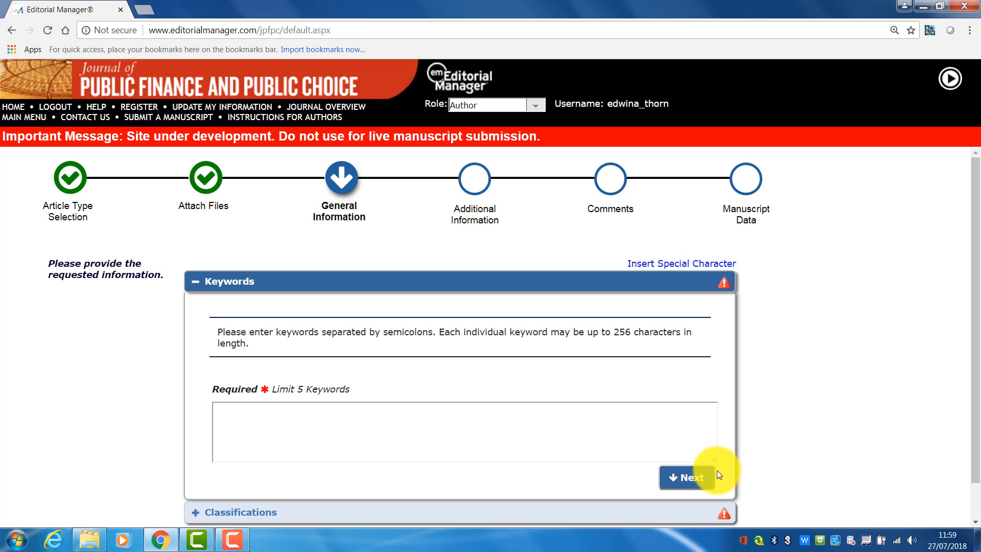
- Enter the keywords writing, titles and SEO separated by semicolons, and move on to Classifications
left_click(394, 432)
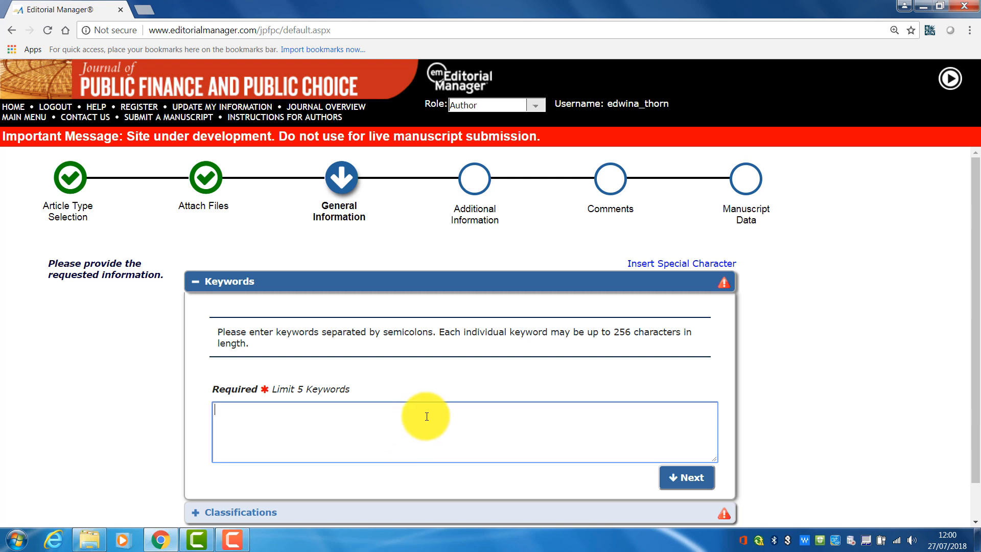
type("writing;")
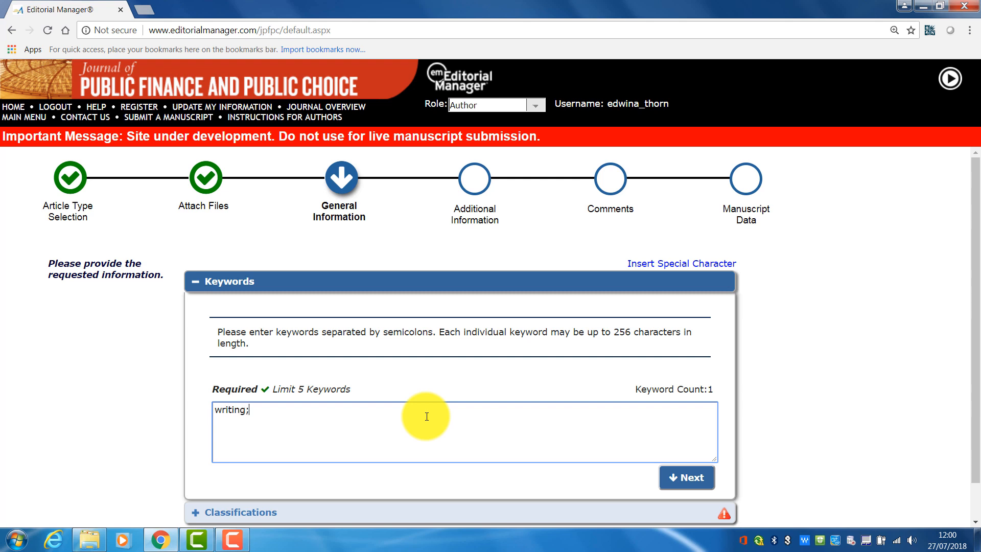
type("tles; SEO")
left_click(684, 478)
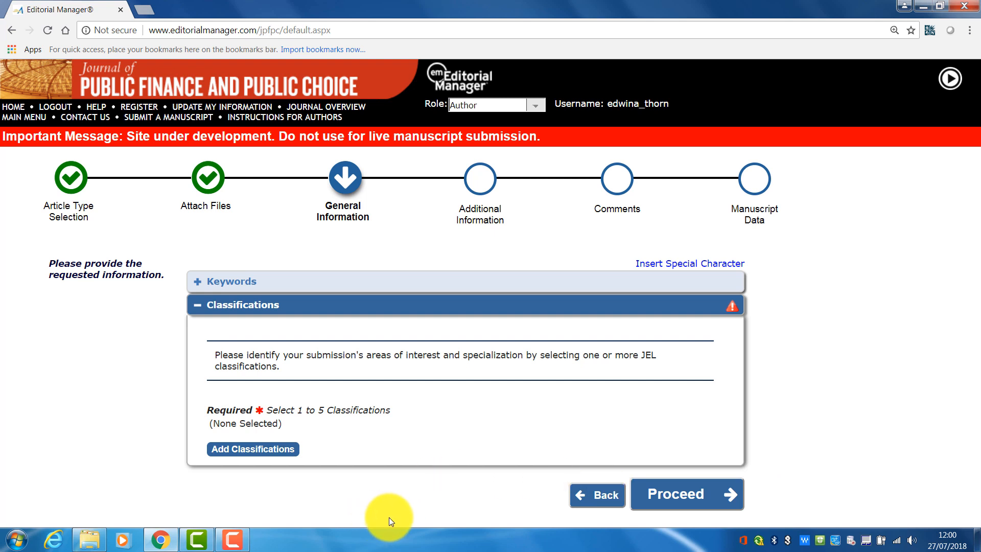
- Add the JEL classifications D01 - Microeconomics and D21 - Firm Behavior: Theory and submit the selection
left_click(258, 450)
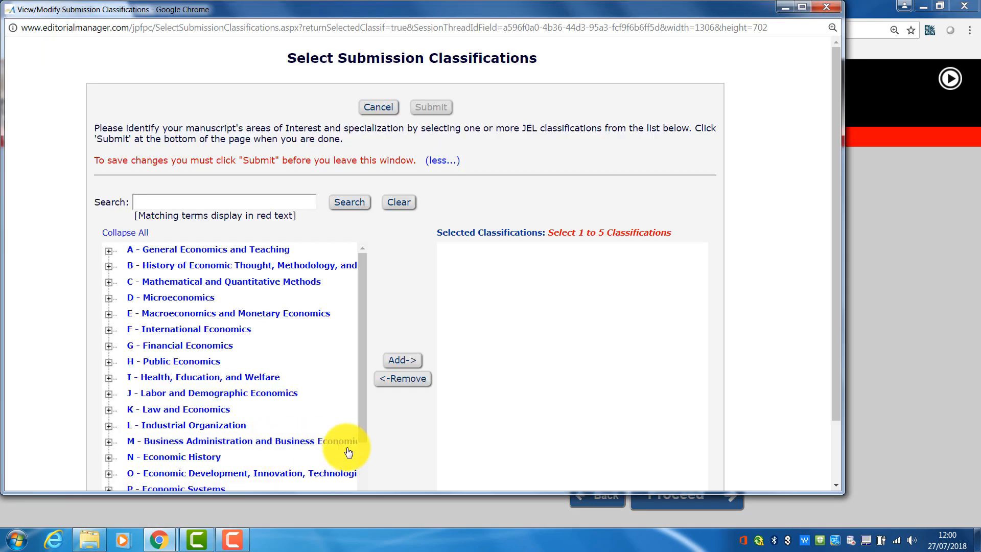
left_click(109, 299)
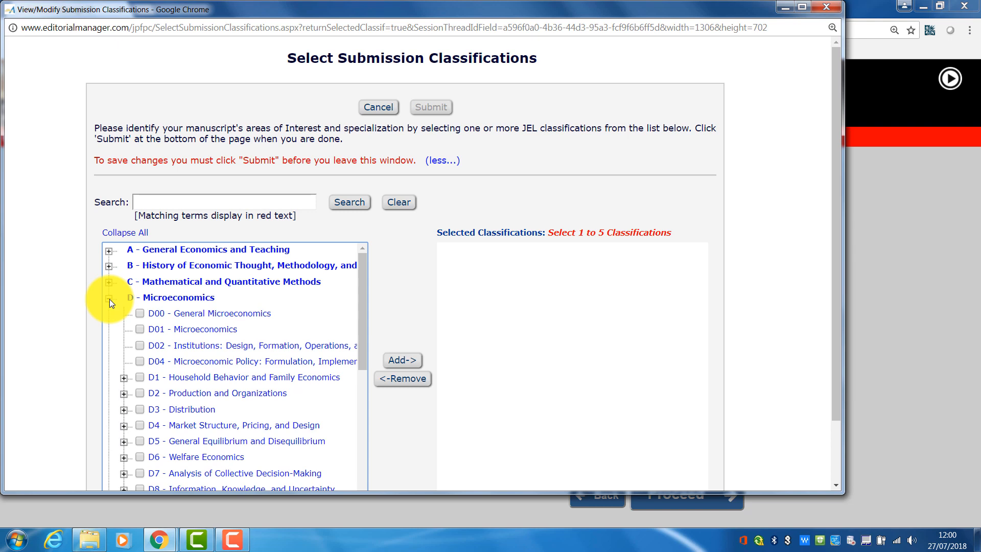
left_click(139, 329)
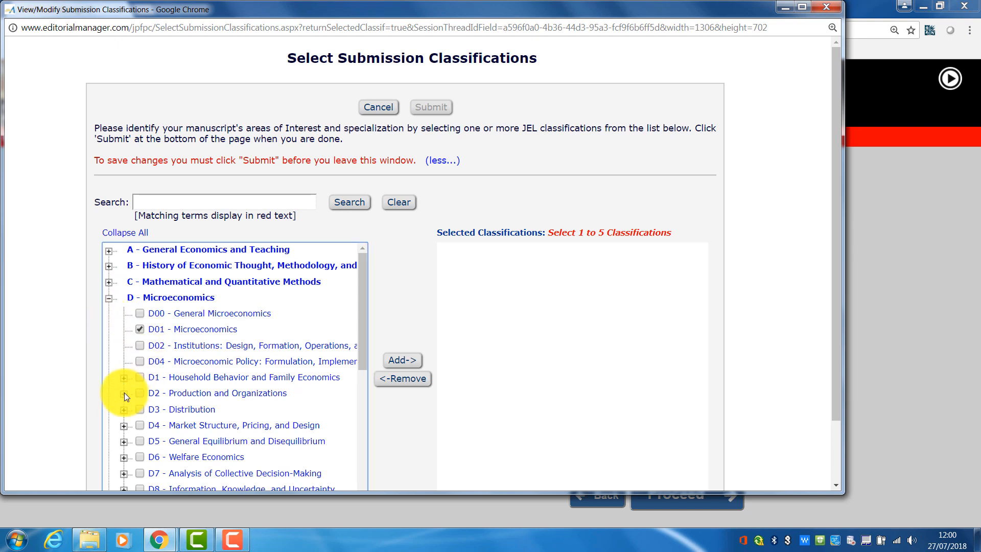
left_click(124, 393)
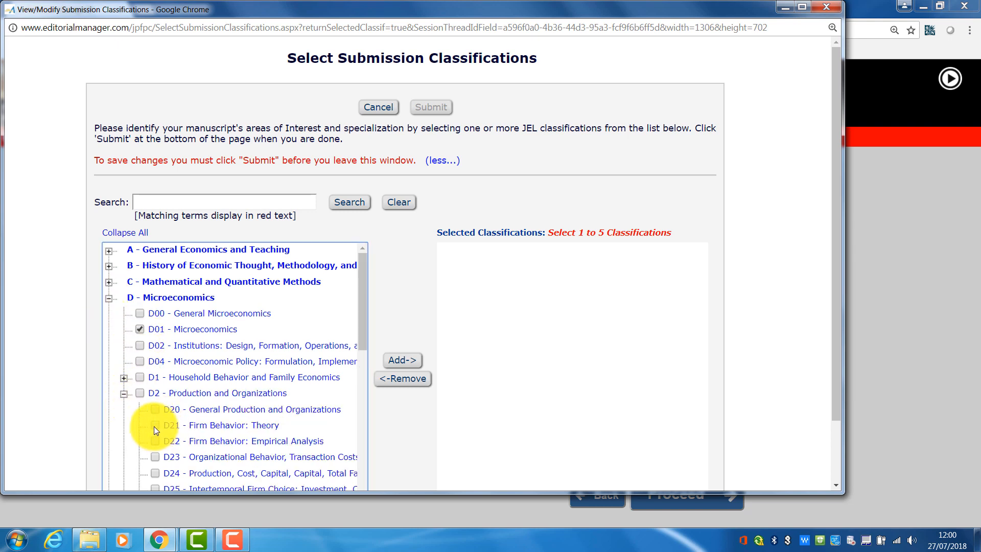
left_click(155, 426)
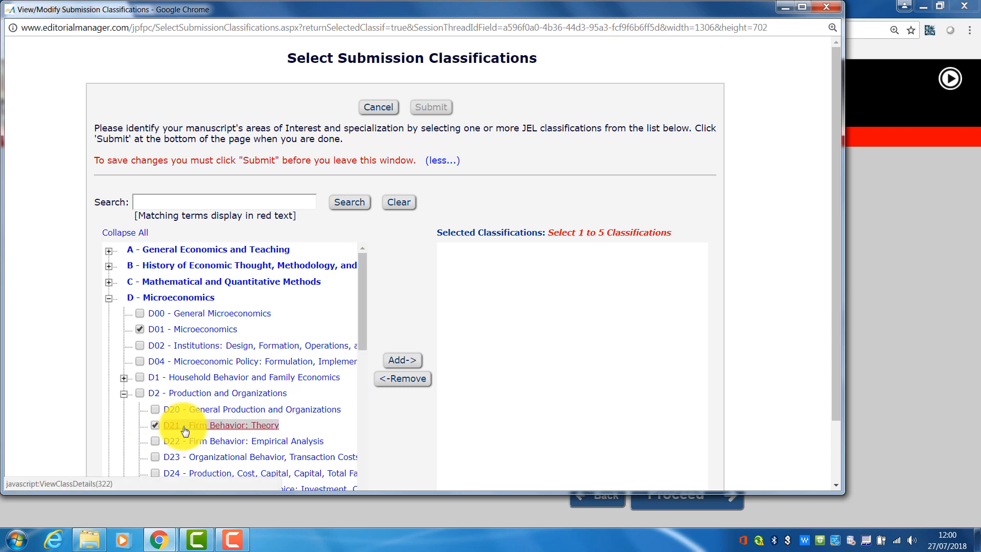
left_click(403, 361)
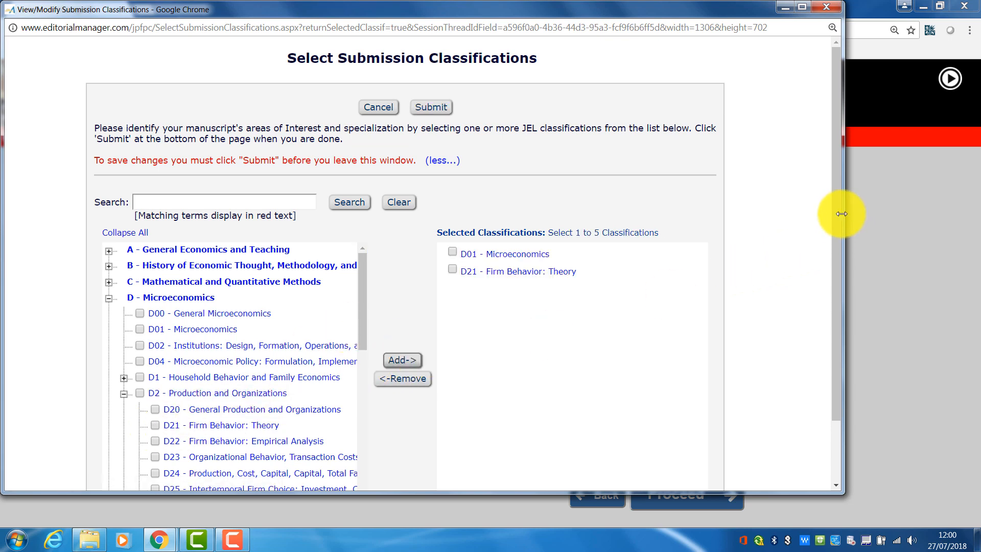
scroll(834, 286, "down", 3)
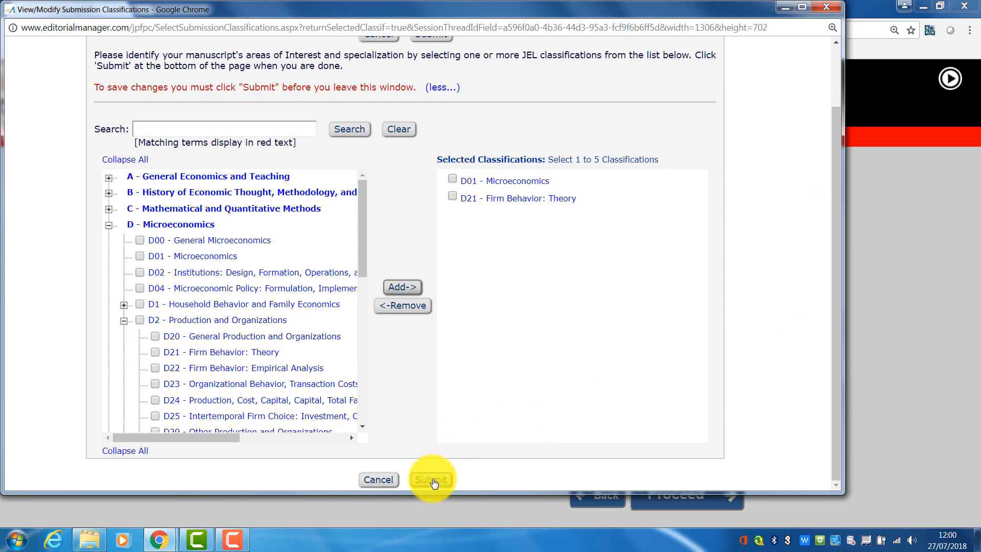
left_click(432, 480)
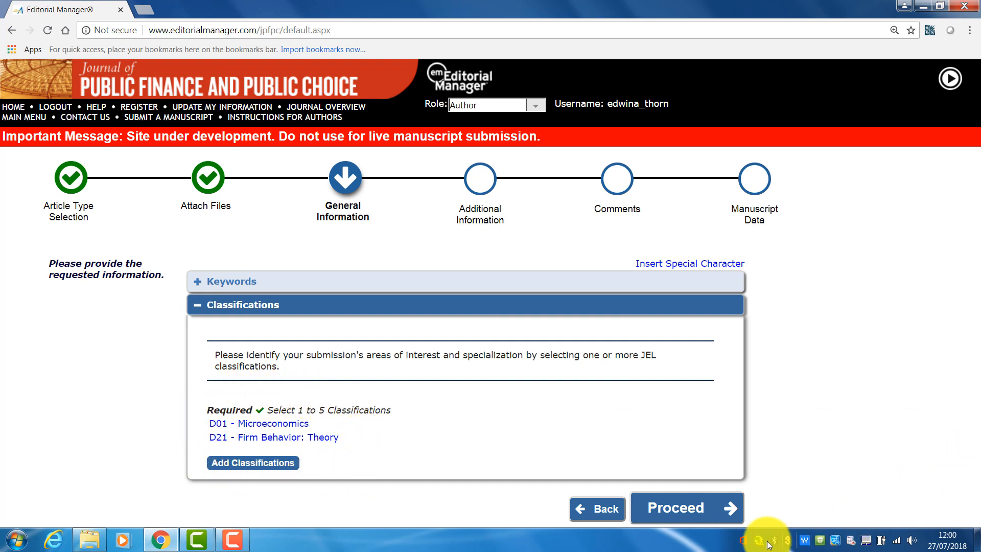
- Proceed to Additional Information and confirm the manuscript is not published elsewhere and that all co-authors are listed
left_click(709, 508)
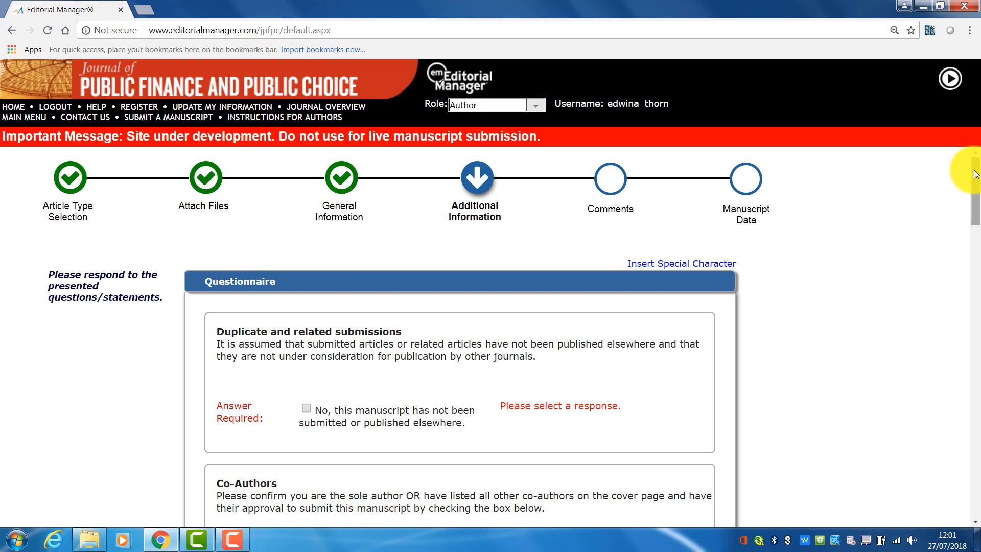
left_click_drag(975, 174, 975, 190)
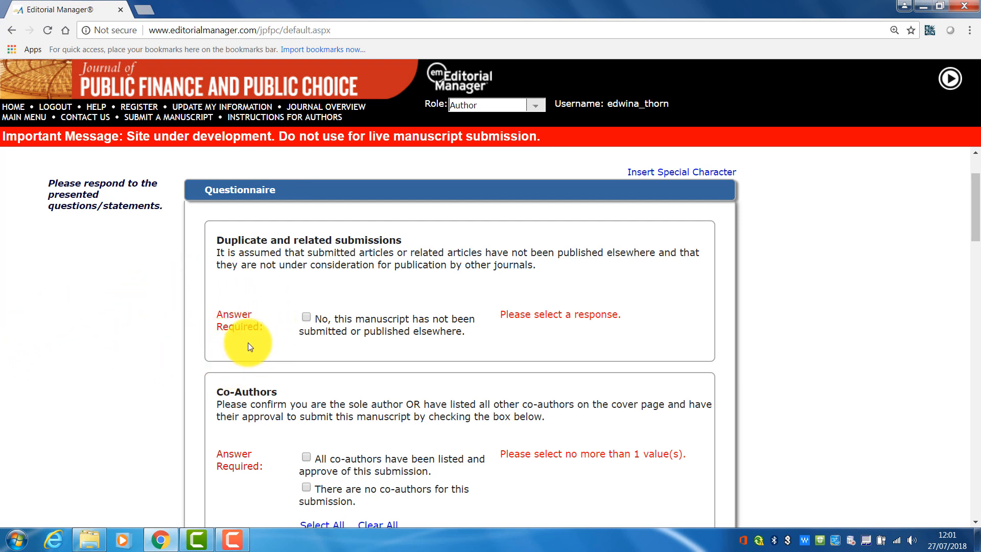
left_click(307, 317)
left_click_drag(975, 230, 975, 267)
left_click(307, 253)
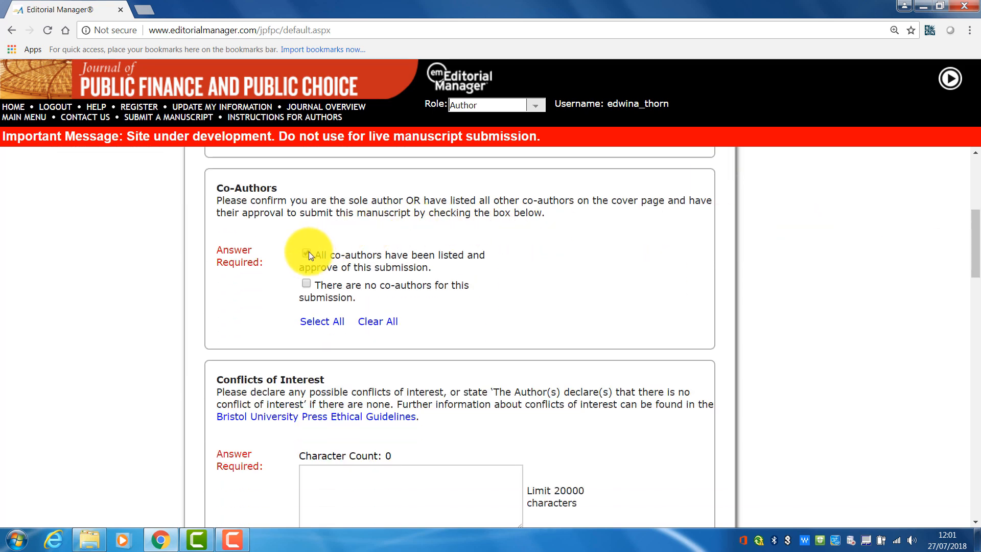
- Enter the conflict of interest statement 'The authors declare there is no conflict of interest.'
left_click_drag(974, 234, 975, 261)
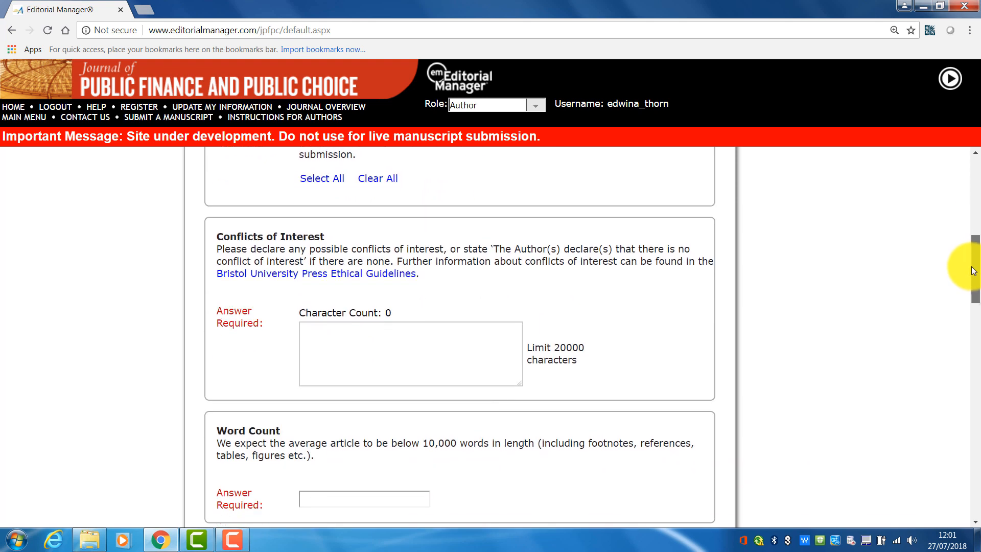
left_click(485, 335)
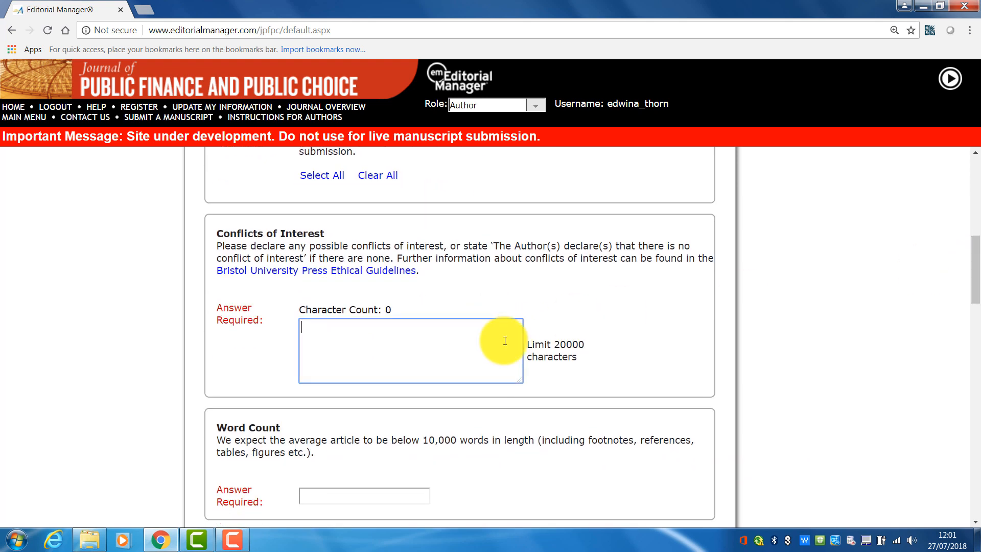
type("The authors decla")
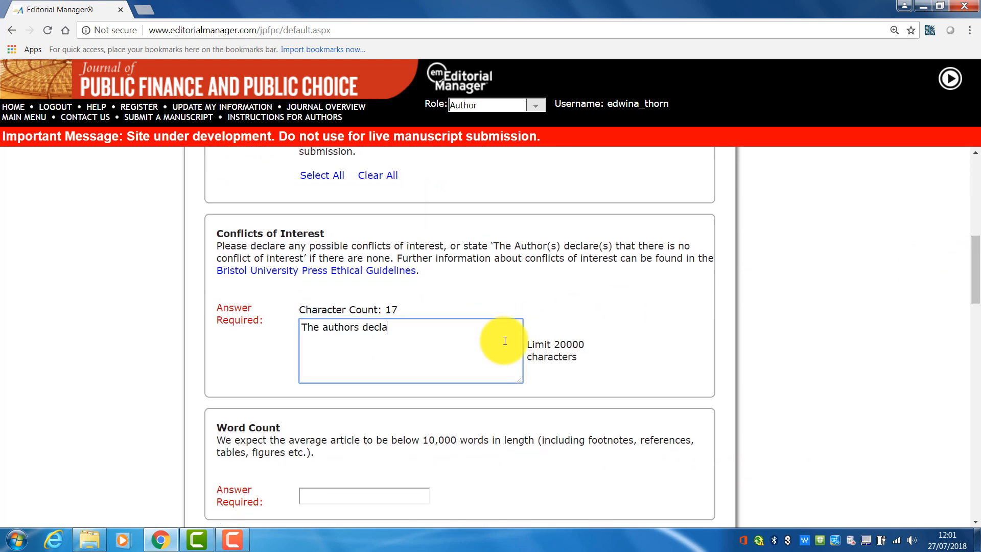
type("re there is no conflict o")
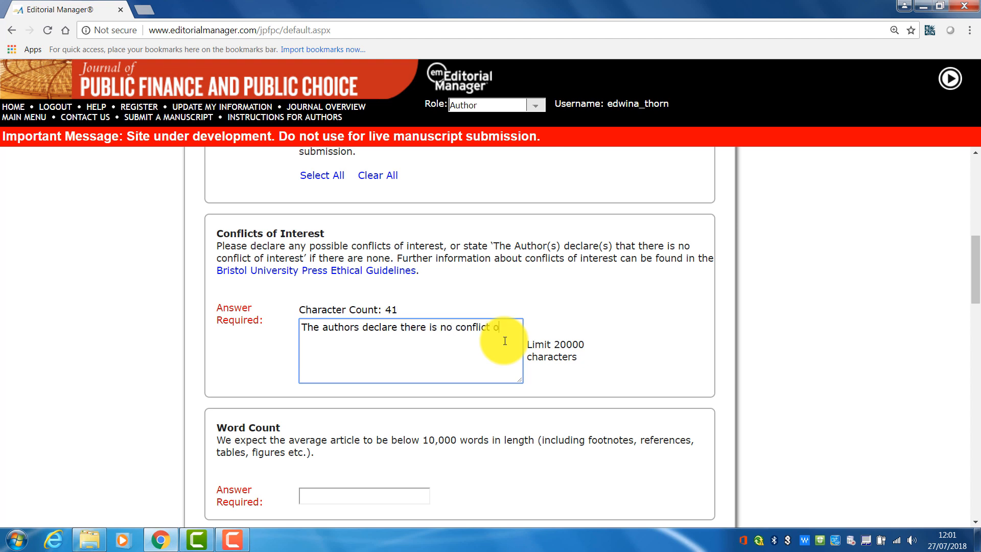
type("f interest.")
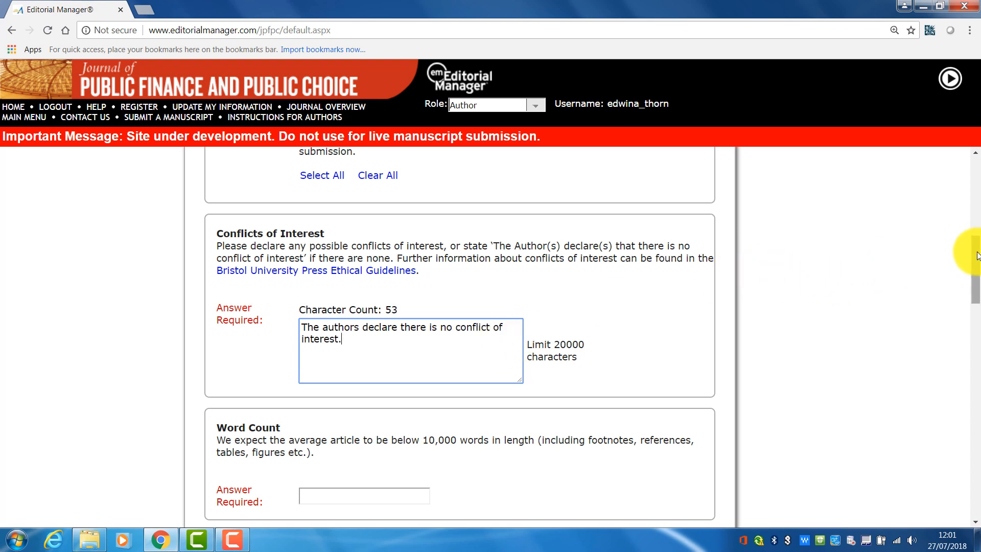
- Enter a word count of 8999 and confirm the journal house style has been read and applied
scroll(963, 274, "down", 2)
left_click(389, 384)
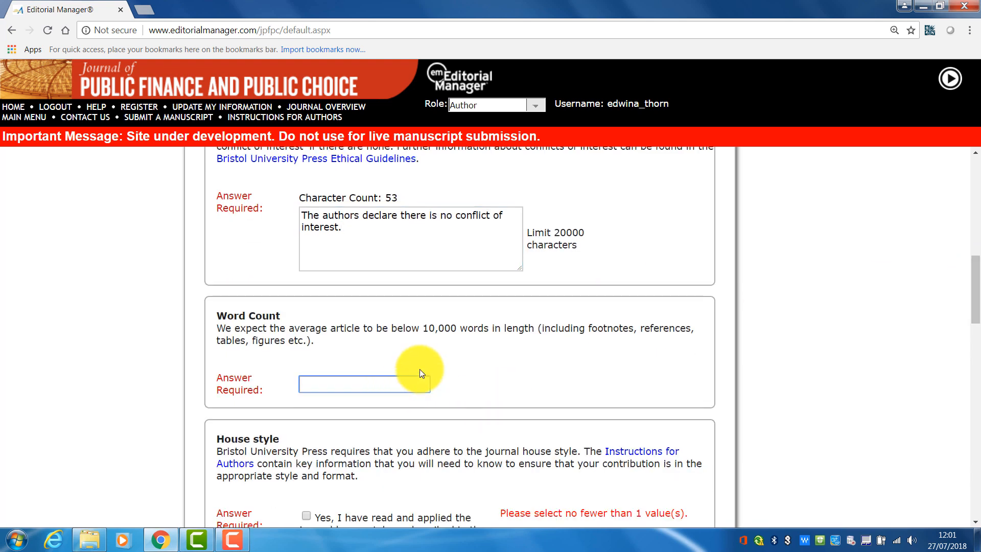
type("8999")
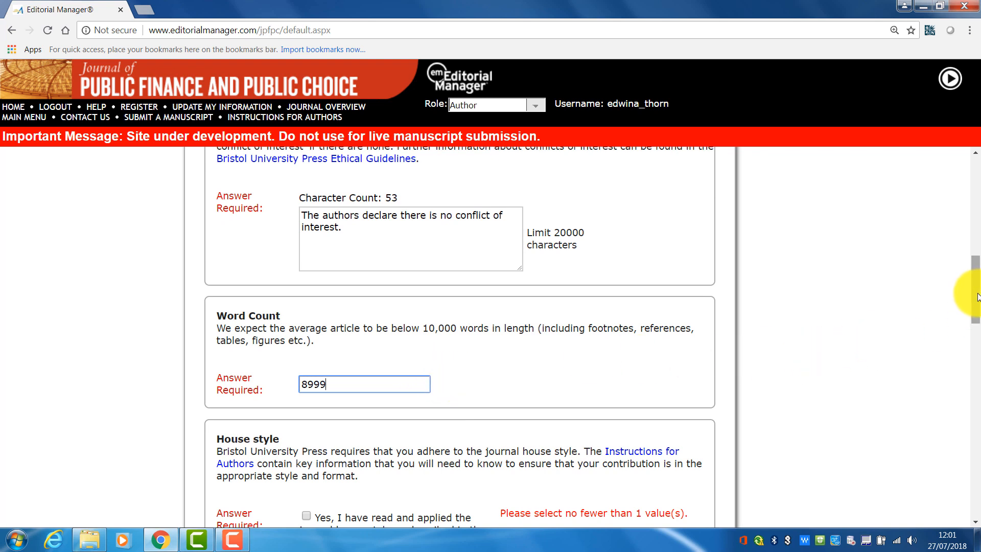
scroll(976, 323, "down", 2)
scroll(976, 324, "down", 2)
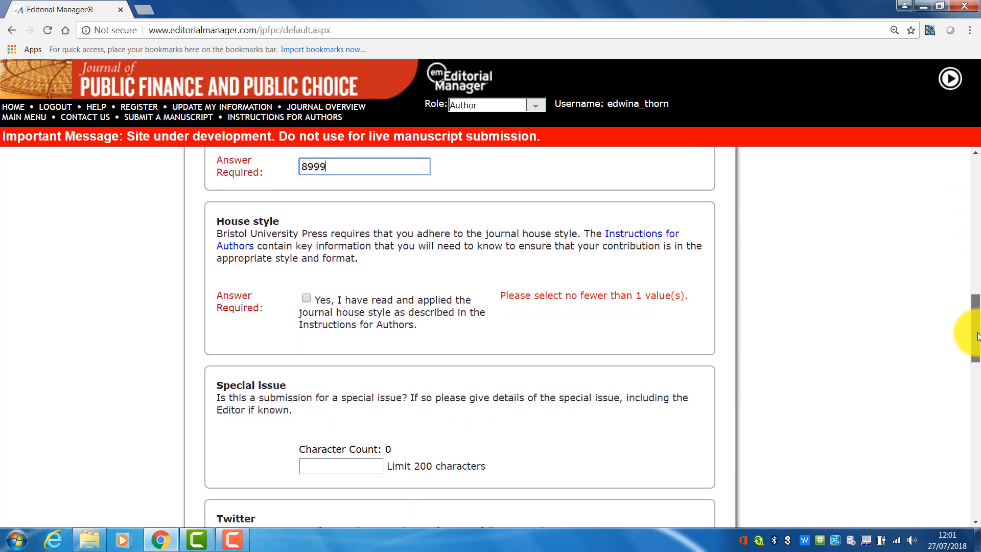
left_click(307, 298)
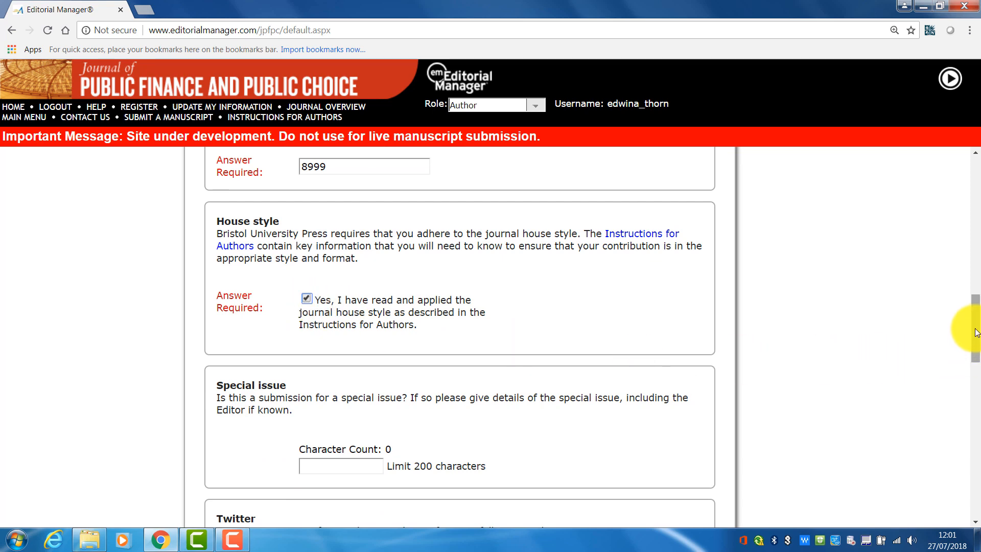
- Proceed from the questionnaire to the Comments stage
scroll(975, 342, "down", 1)
scroll(975, 343, "down", 6)
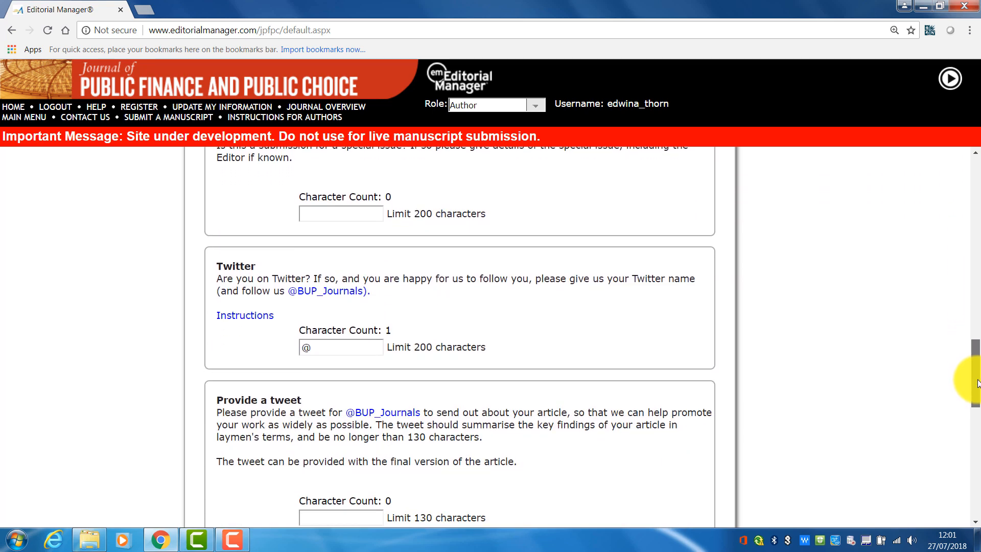
left_click_drag(978, 396, 978, 492)
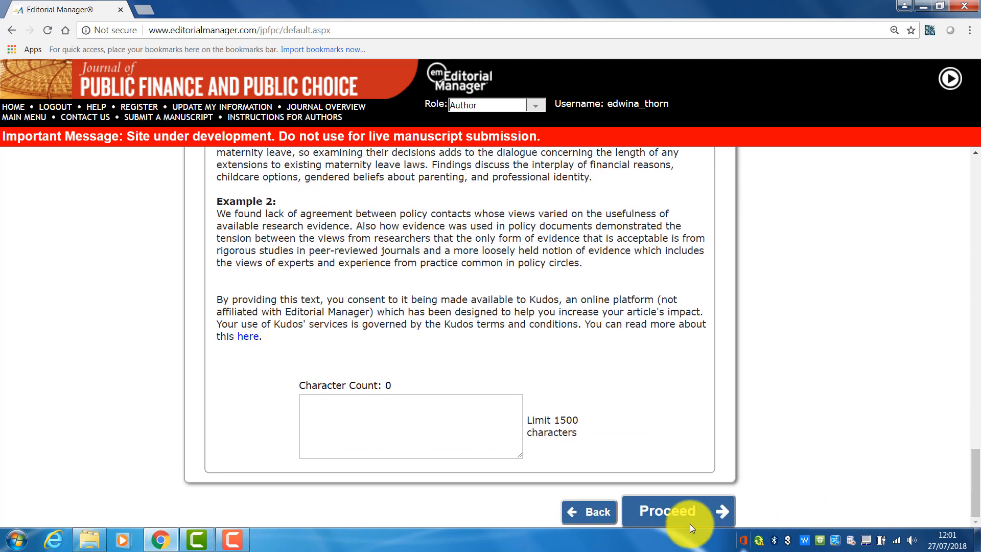
left_click(689, 507)
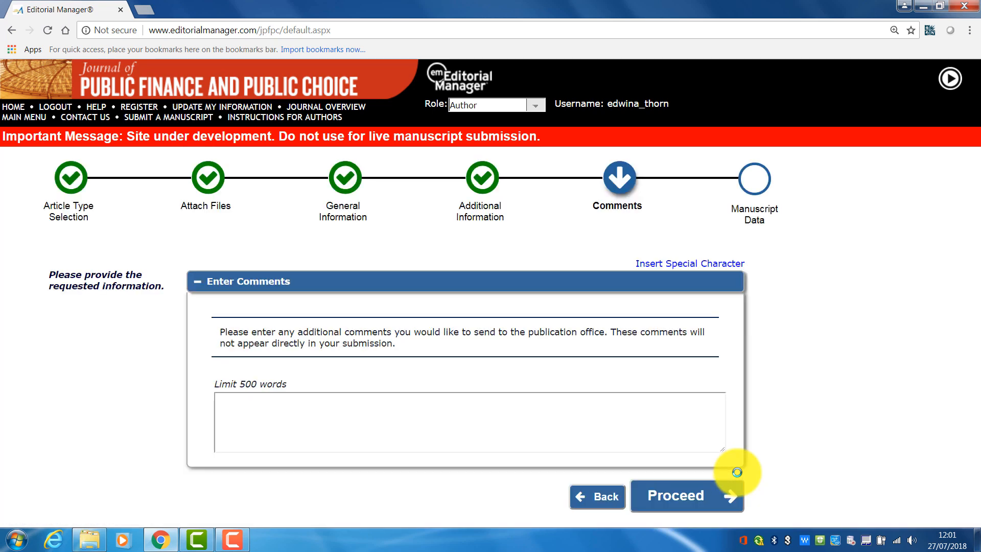
- Enter the comment 'These are my comments to the editorial office' and proceed to Manuscript Data
left_click(317, 423)
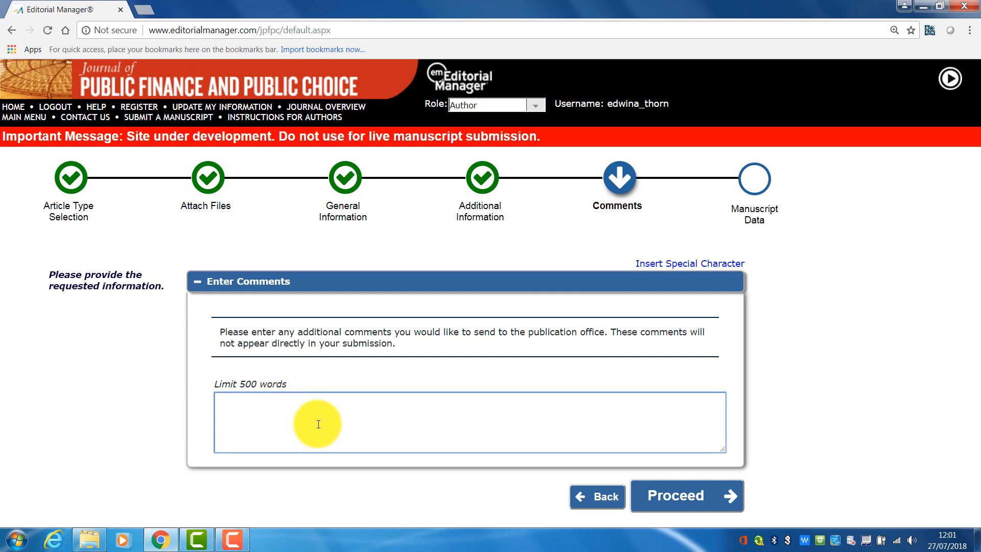
type("These are m")
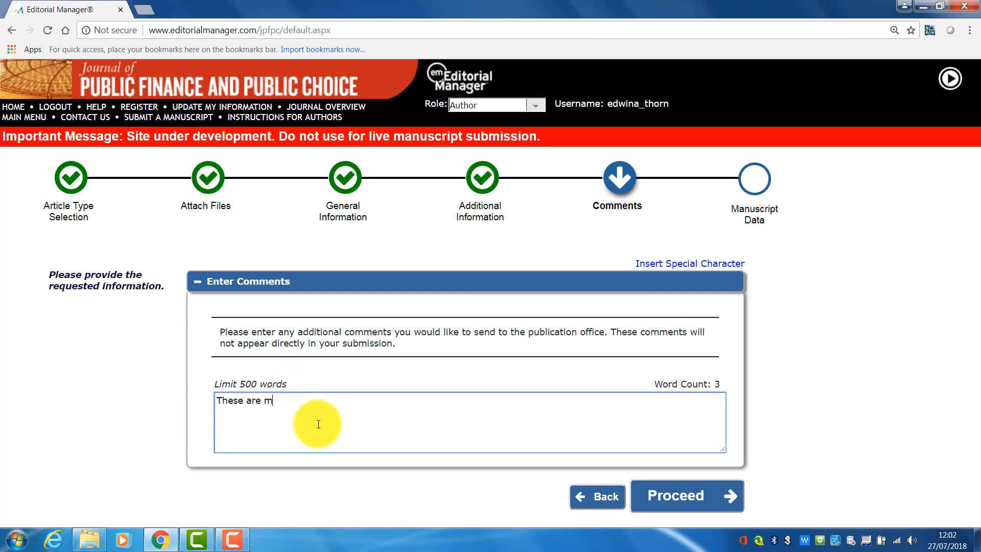
type("y comments to the editorial office...")
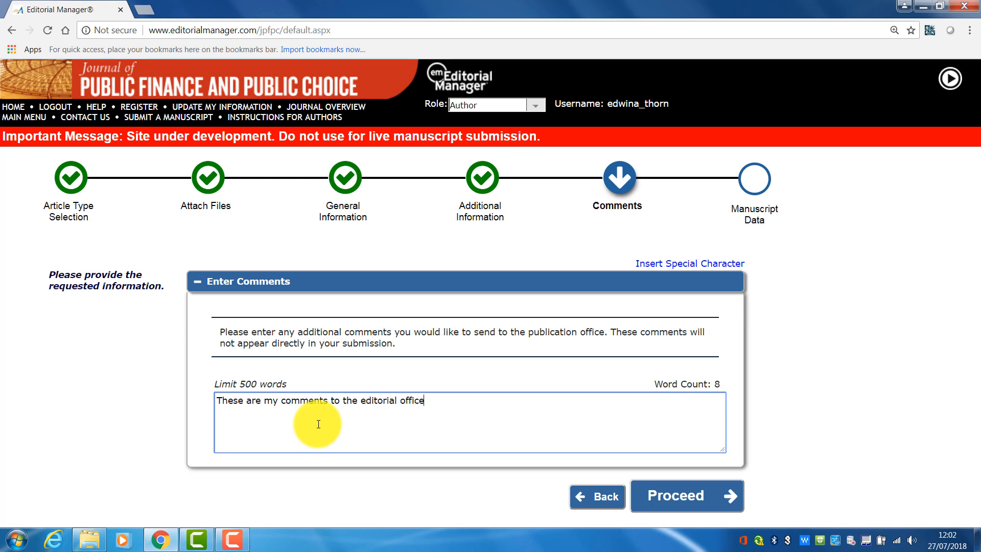
left_click(719, 500)
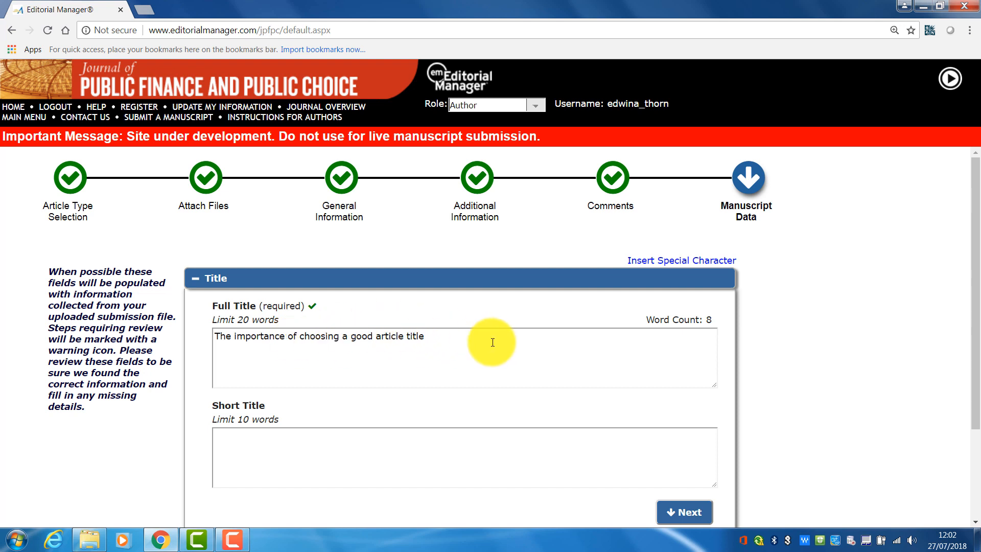
- Review the pre-filled full title and abstract and move on to the Authors section
left_click(661, 370)
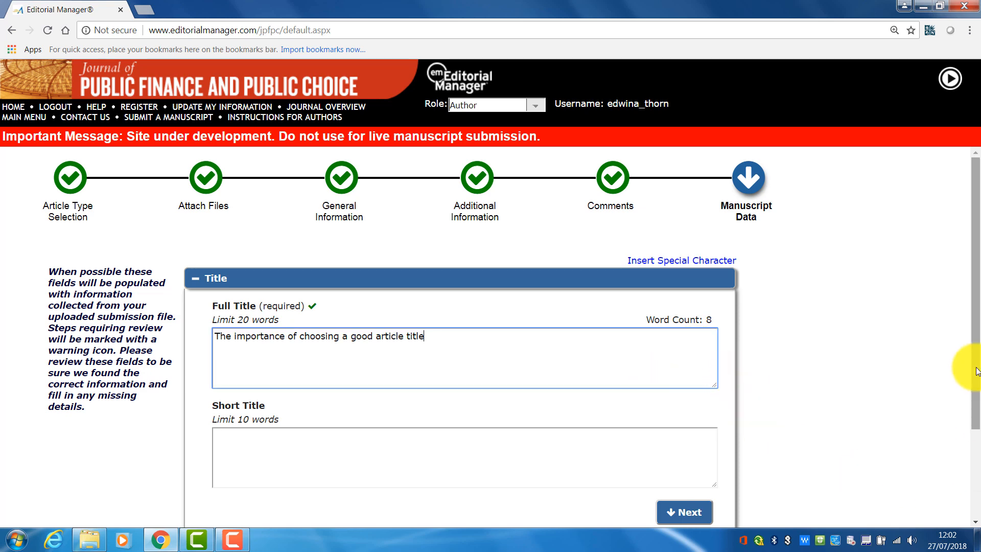
left_click_drag(975, 360, 976, 383)
left_click(684, 482)
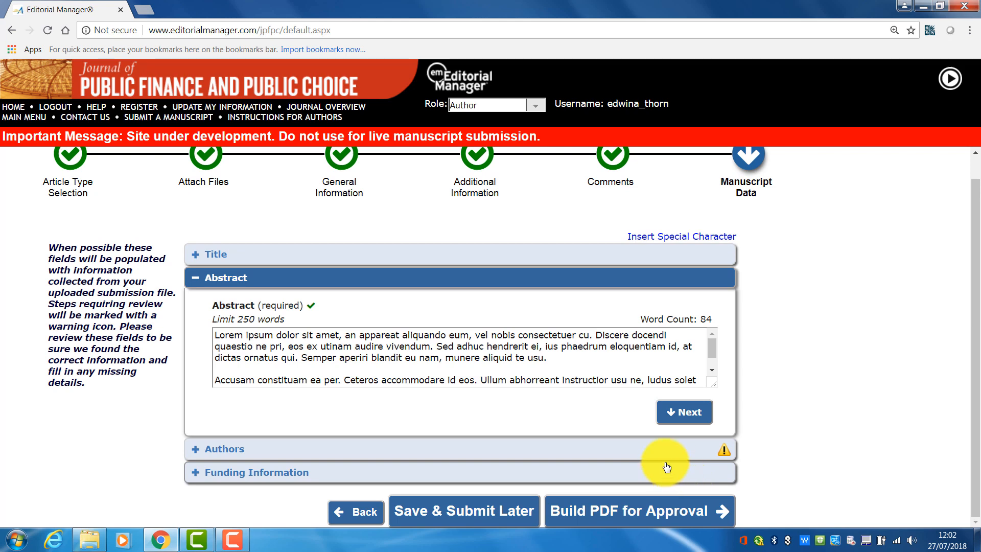
left_click_drag(712, 344, 712, 360)
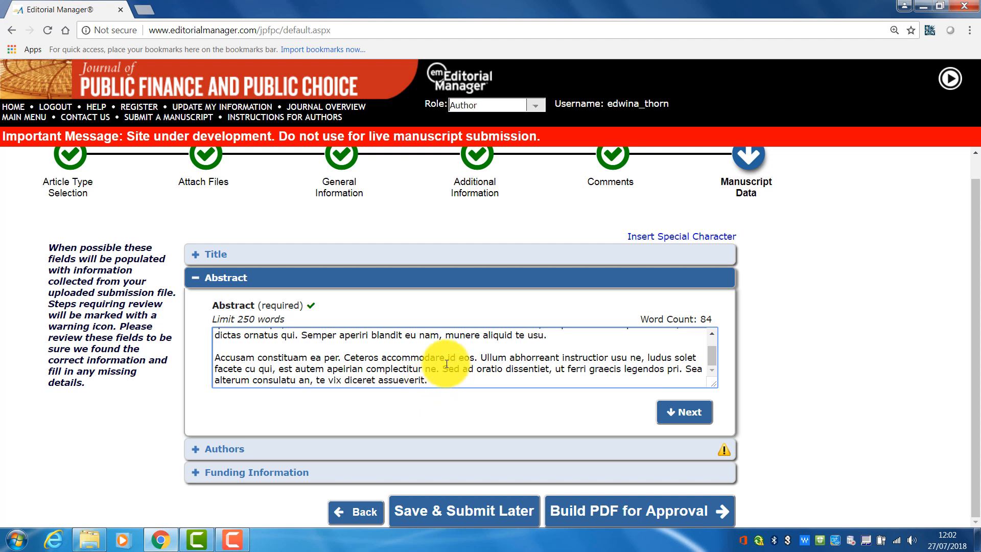
left_click(686, 412)
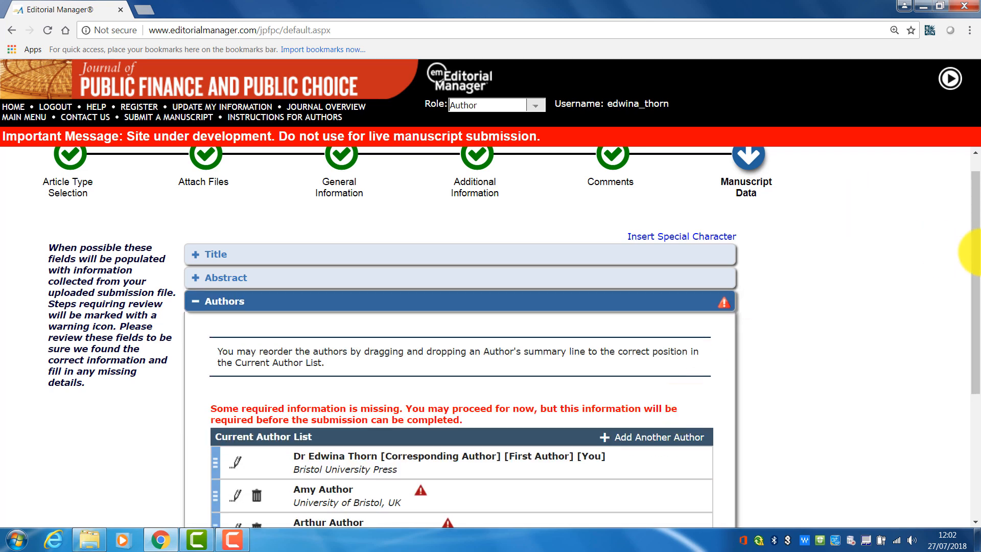
- Edit the second author's details, choosing their e-mail address from the suggestions and setting the country to UNITED KINGDOM, and save
left_click_drag(974, 207, 975, 270)
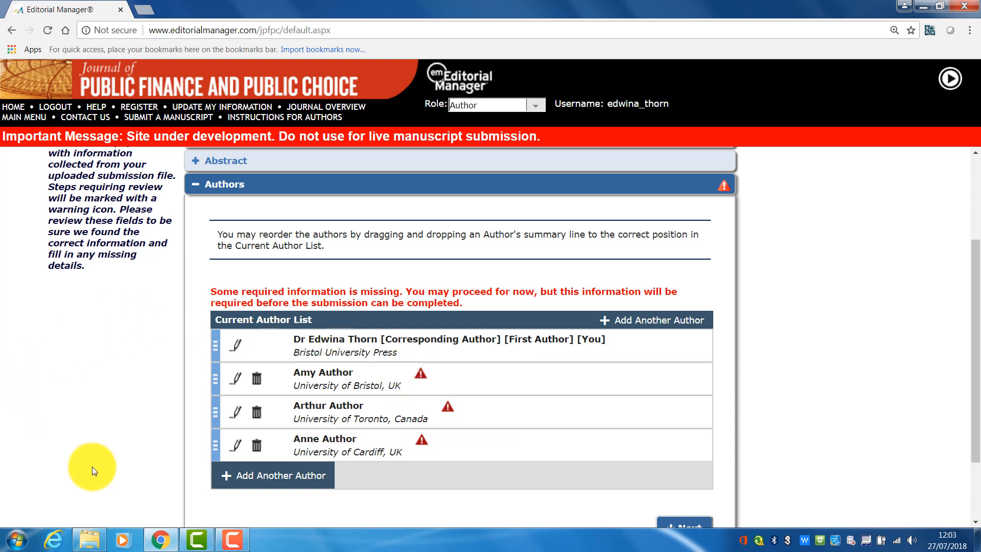
left_click(237, 381)
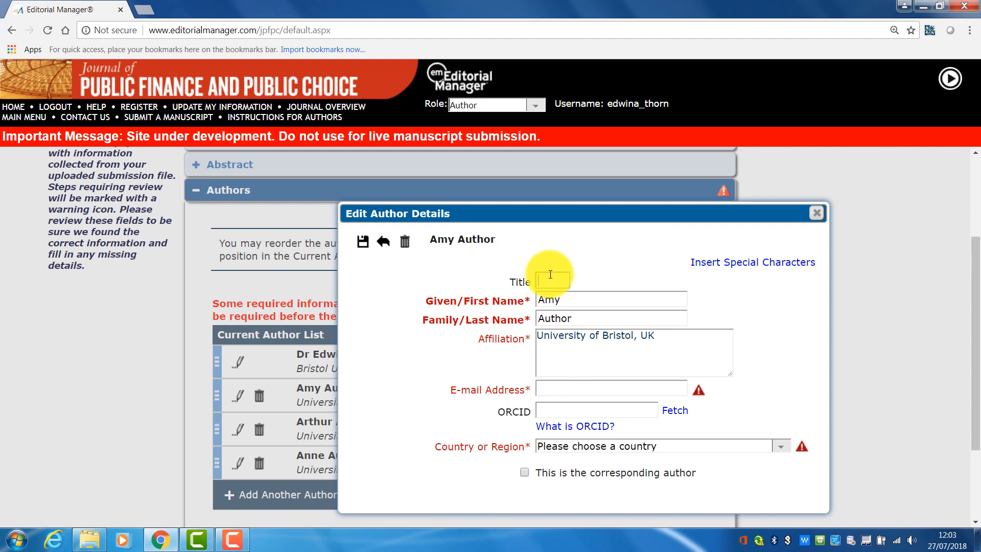
left_click(557, 384)
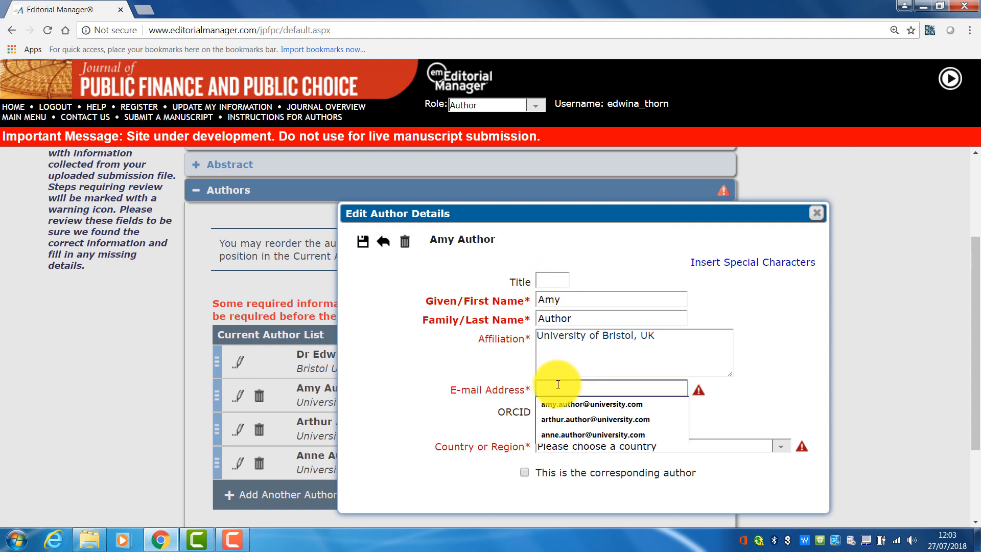
left_click(553, 403)
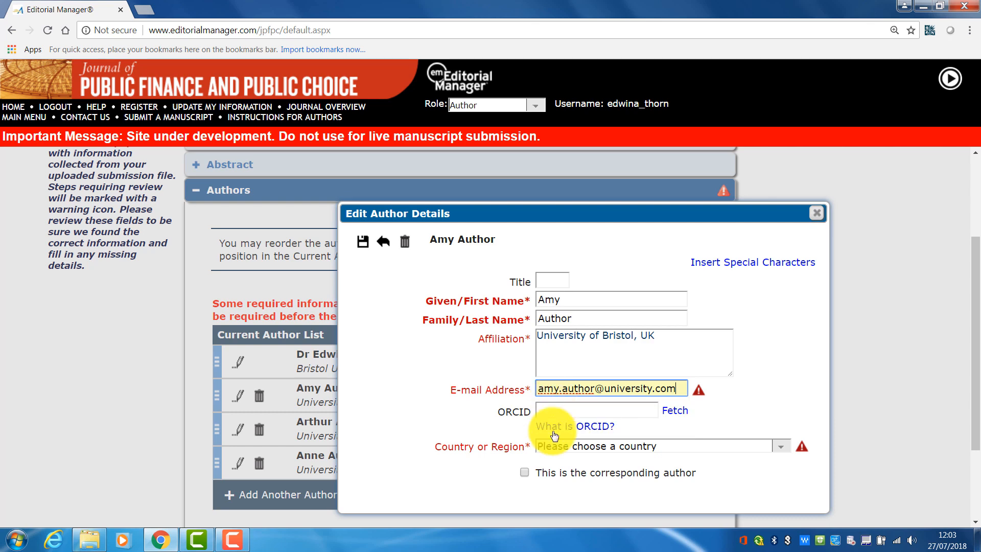
left_click(594, 447)
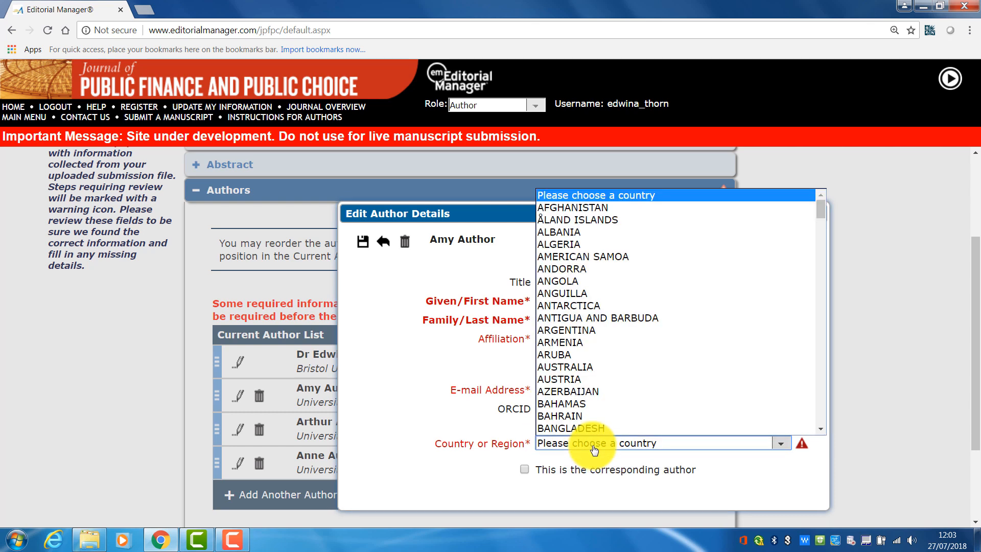
key("u")
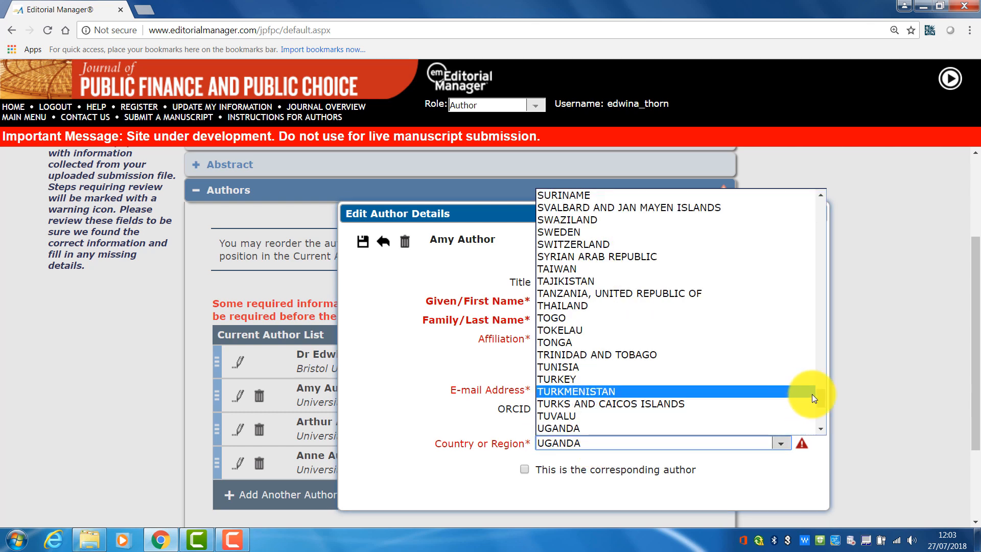
left_click_drag(823, 398, 822, 405)
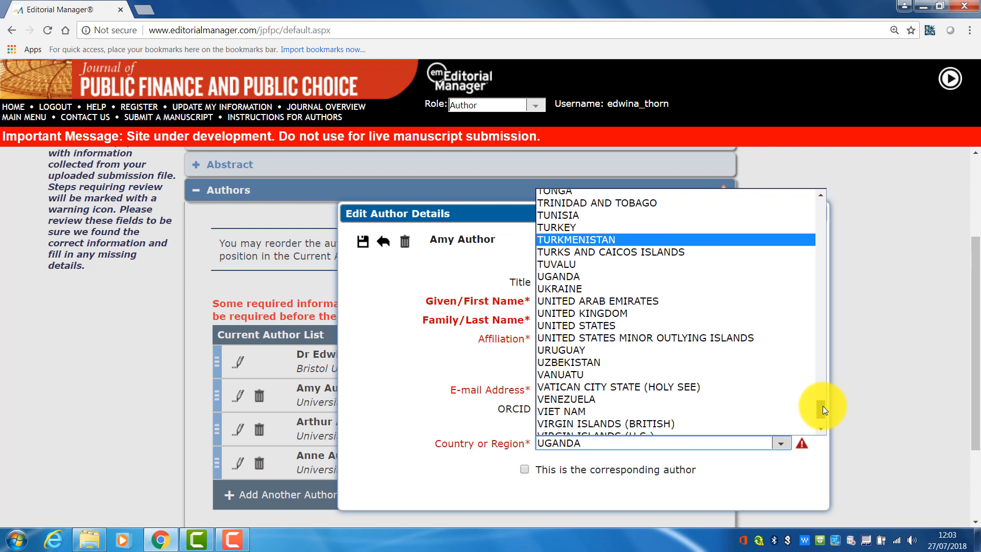
left_click(640, 314)
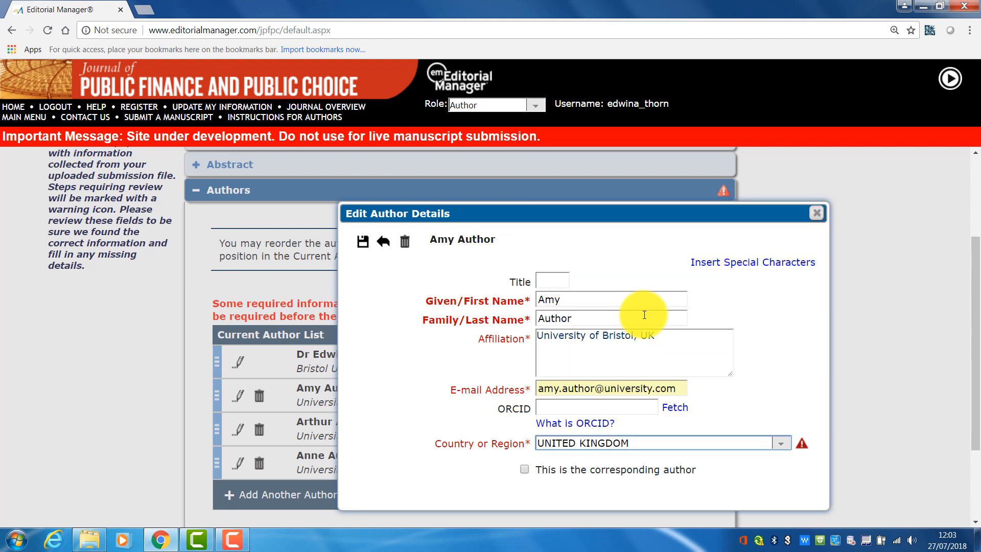
left_click(363, 242)
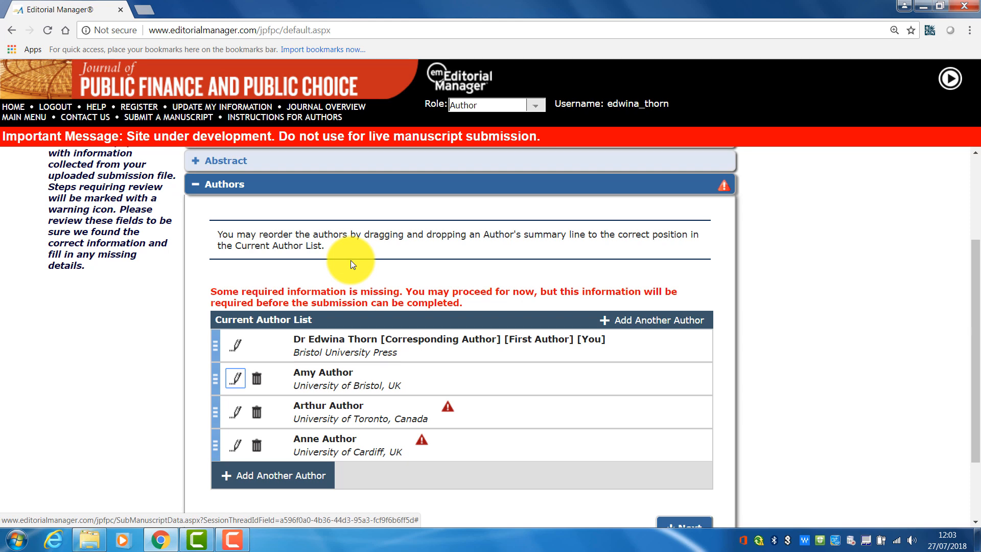
- Edit Arthur Author's details, choosing his e-mail address from the suggestions and setting the country to CANADA, and save
left_click(447, 407)
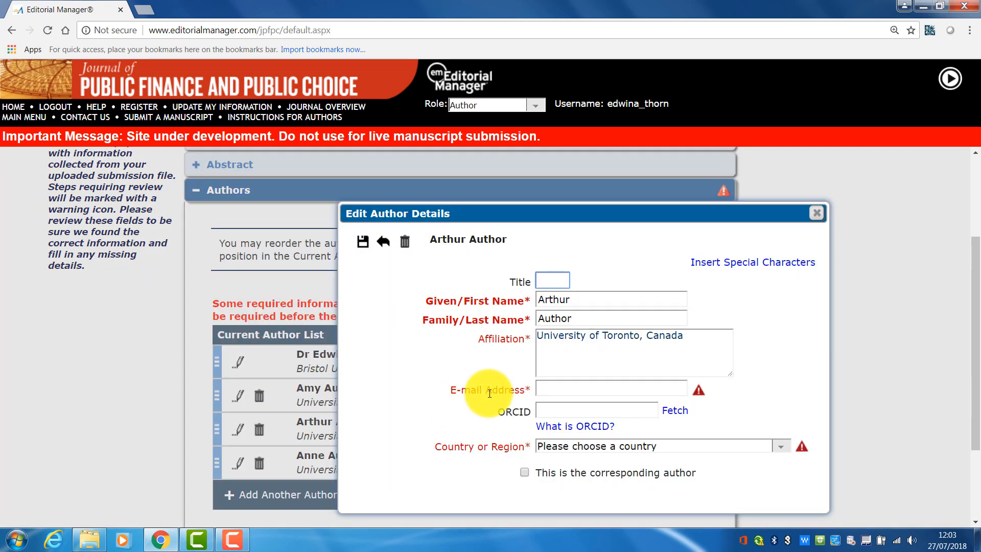
left_click(592, 387)
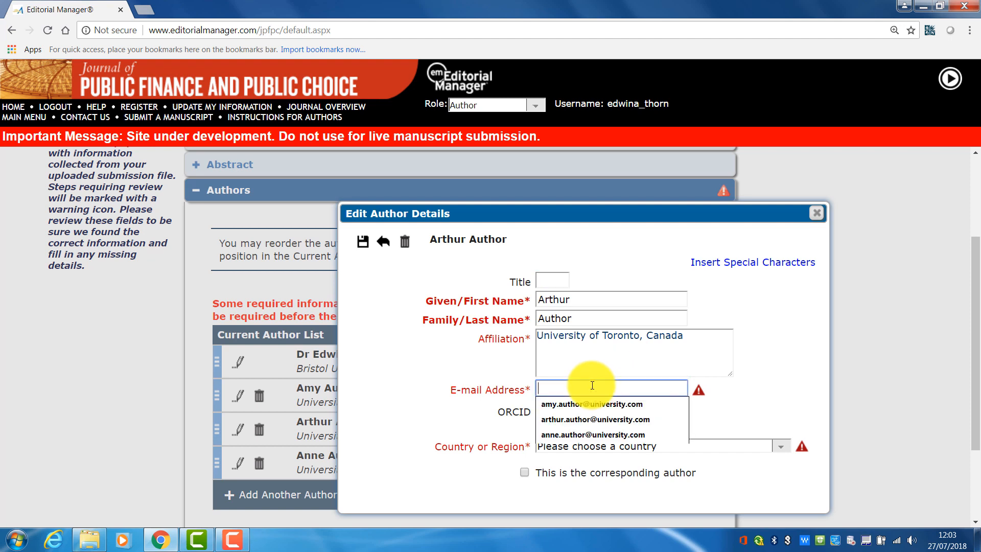
left_click(584, 420)
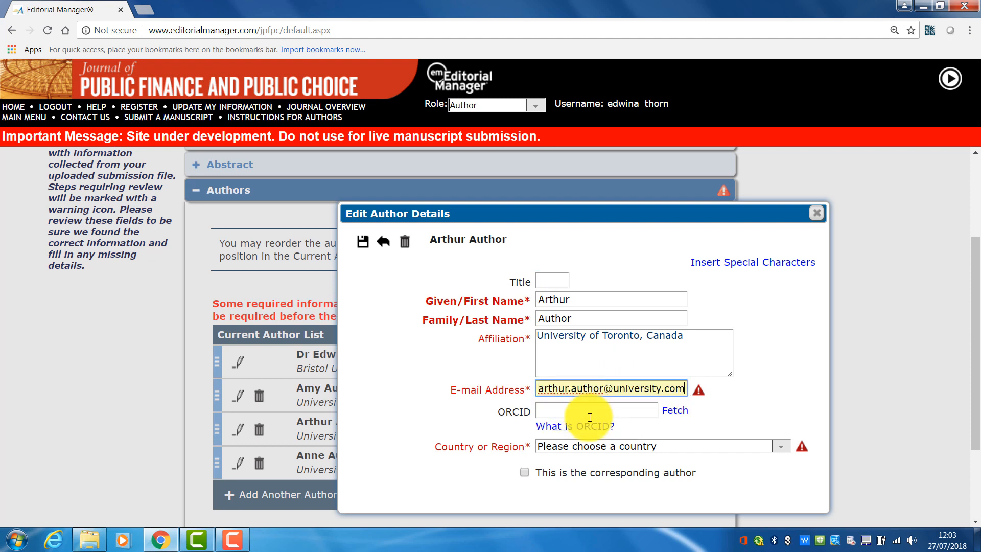
left_click(603, 448)
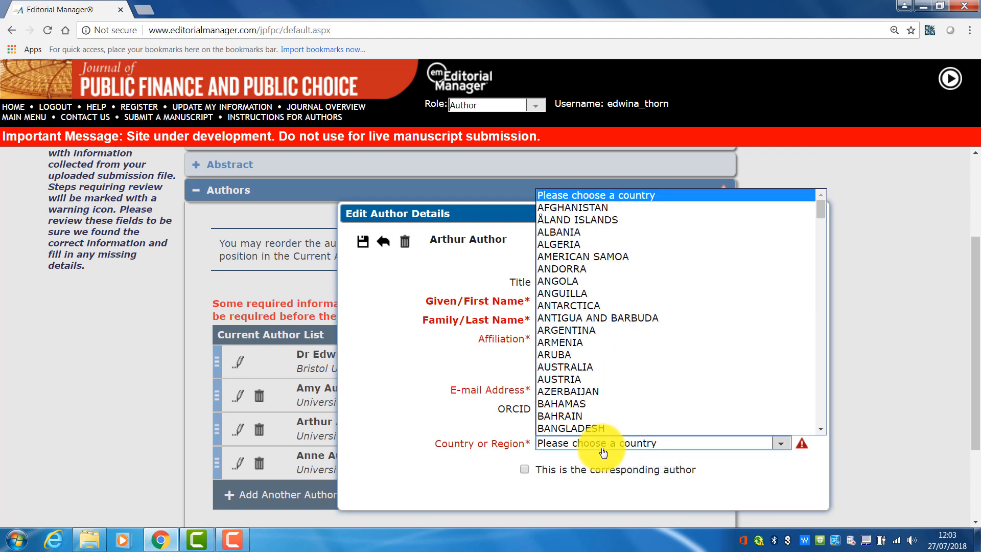
key("c")
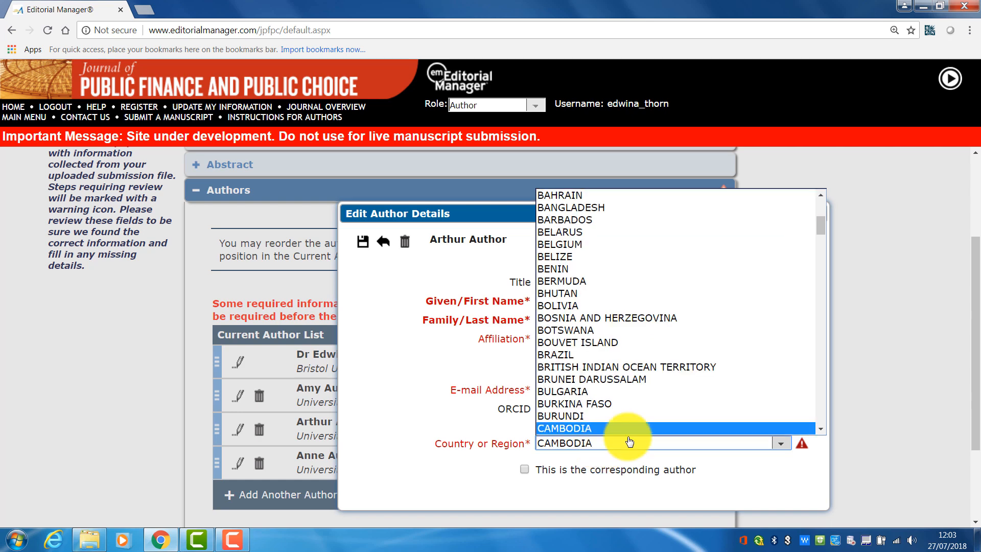
scroll(823, 428, "down", 2)
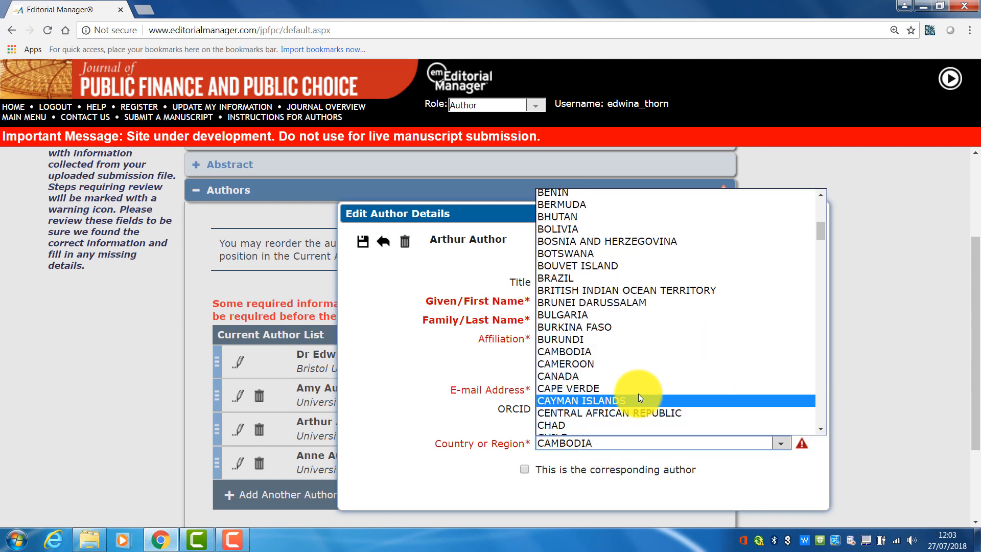
left_click(613, 378)
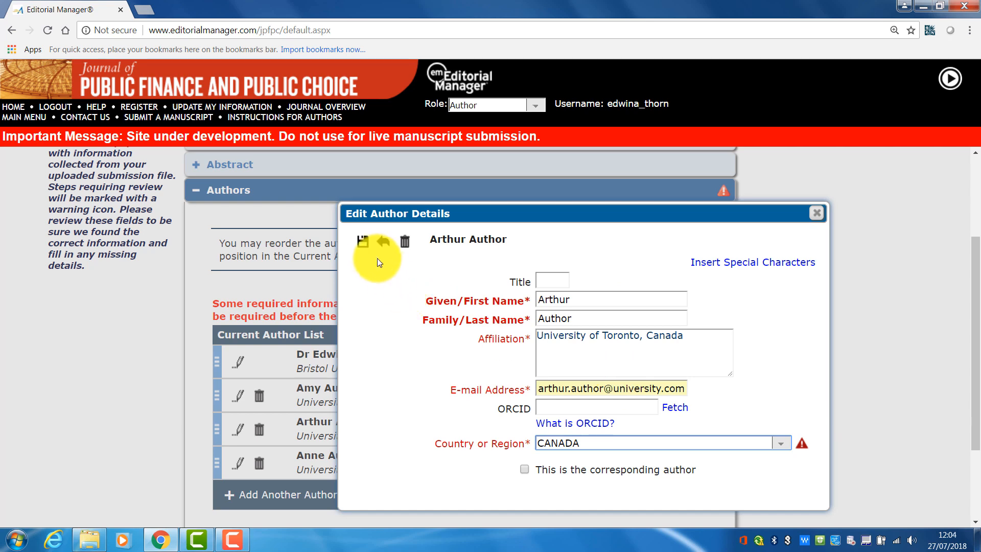
left_click(362, 242)
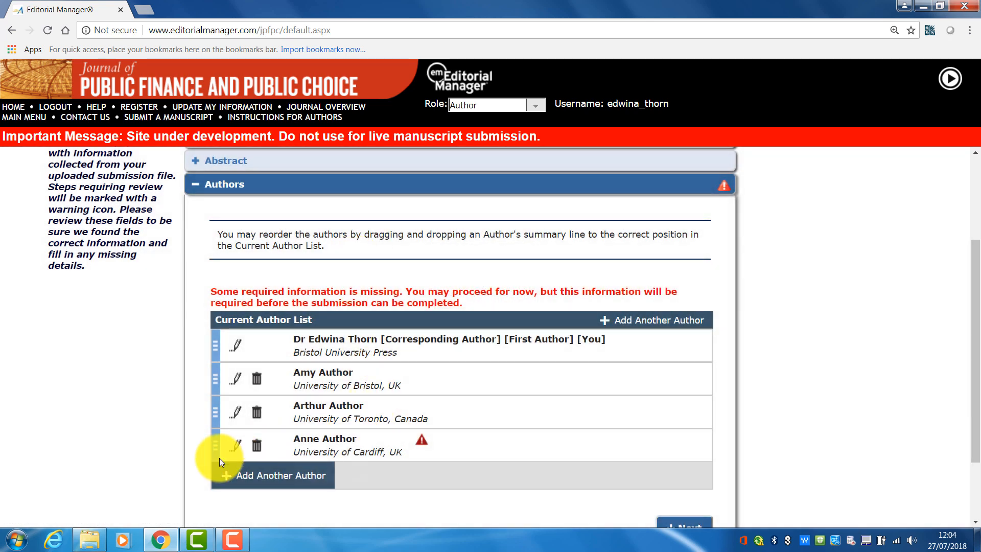
- Edit Anne Author's details, choosing her e-mail address from the suggestions and setting the country to UNITED KINGDOM, and save
left_click(236, 444)
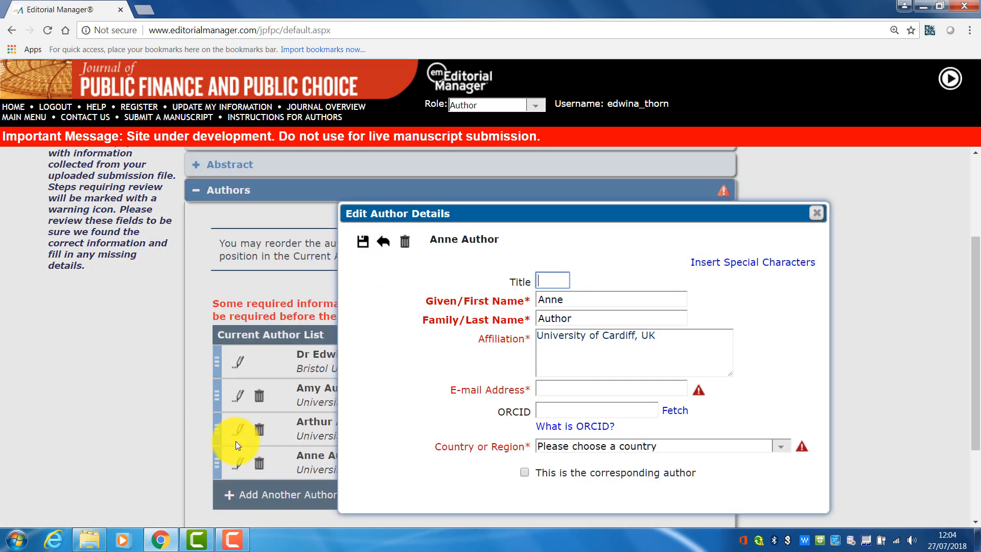
left_click(574, 393)
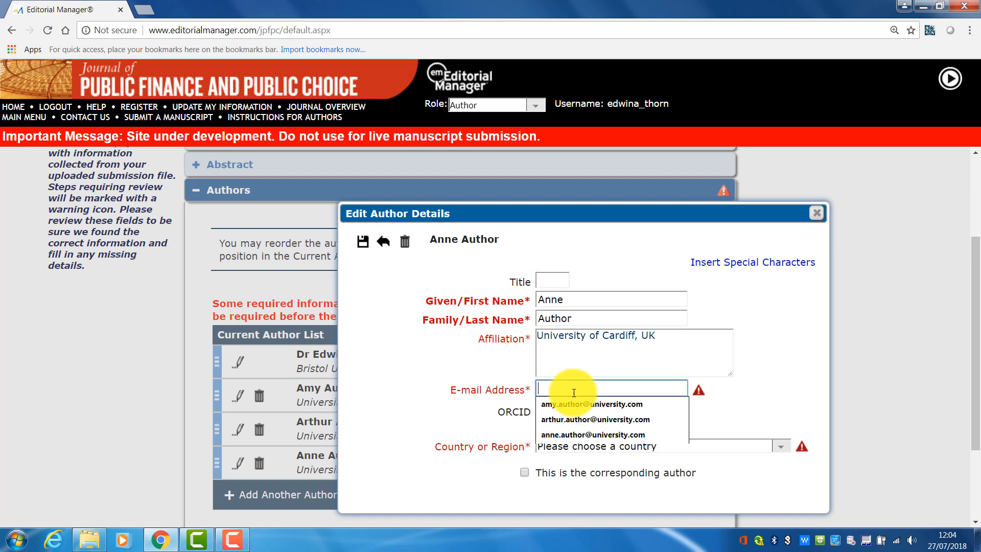
left_click(572, 433)
left_click(581, 449)
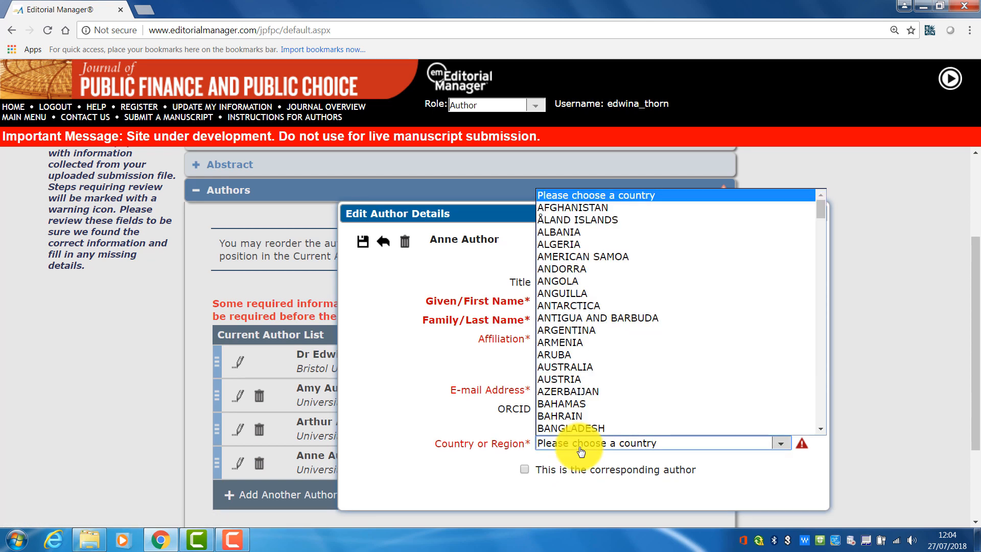
key("u")
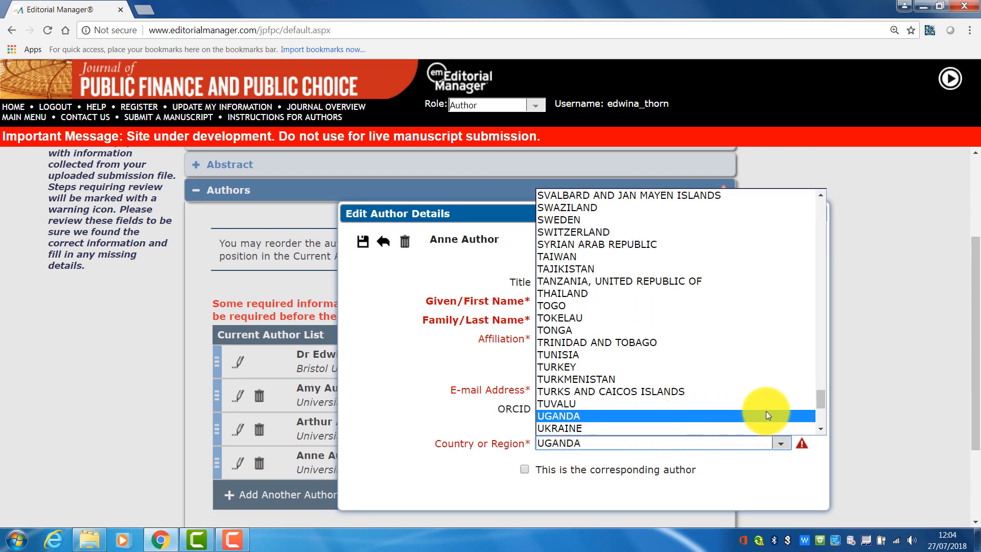
left_click_drag(823, 397, 823, 404)
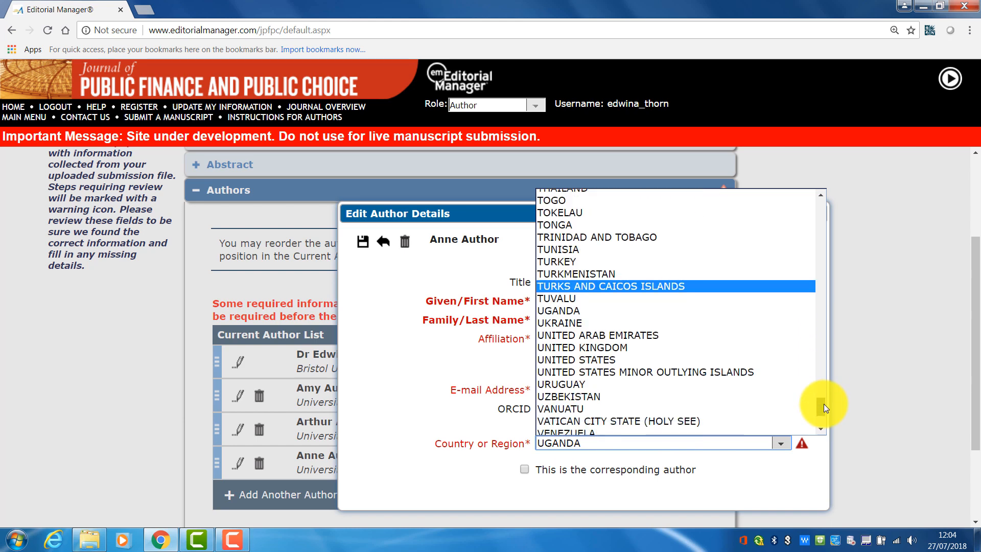
left_click(612, 350)
left_click(362, 242)
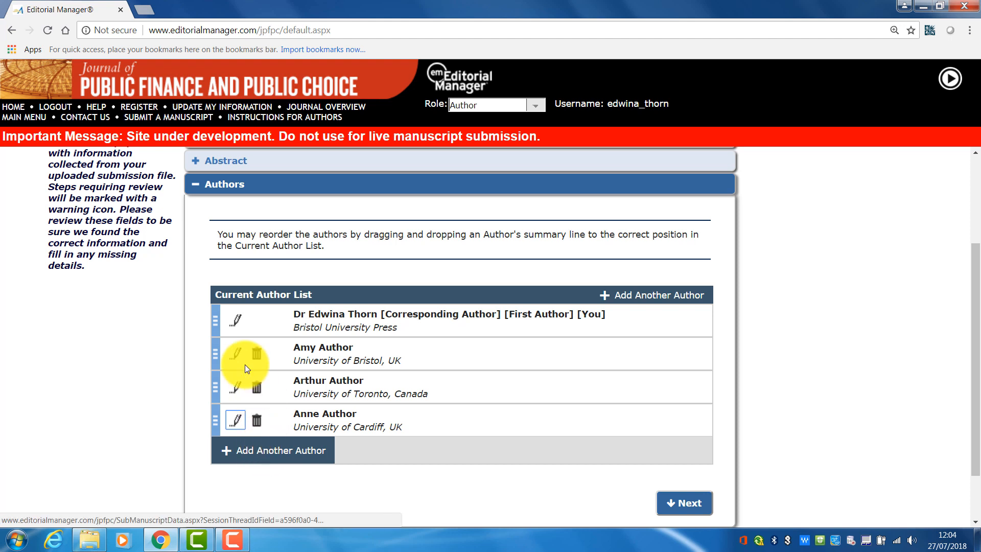
- Move Arthur Author above Amy Author in the author list and proceed to Funding Information
mouse_move(214, 358)
left_mouse_down()
mouse_move(214, 389)
mouse_move(213, 345)
left_mouse_up()
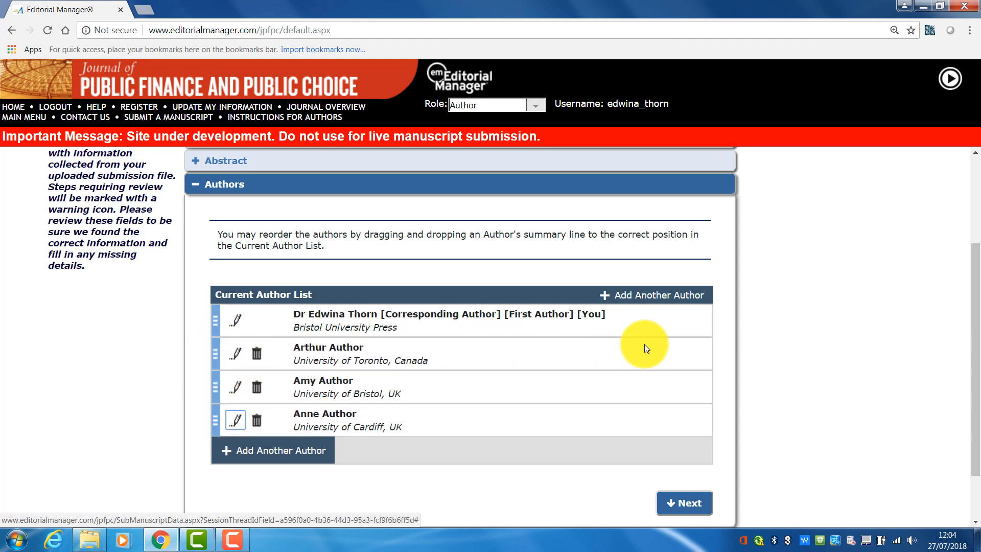
left_click(678, 504)
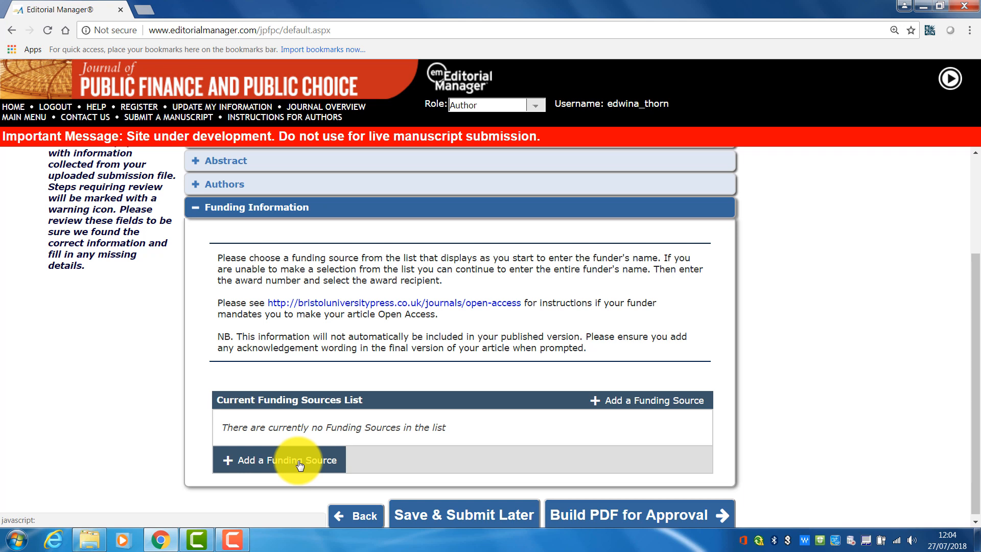
- Build the PDF for approval and open the submission's PDF for viewing
left_click(643, 511)
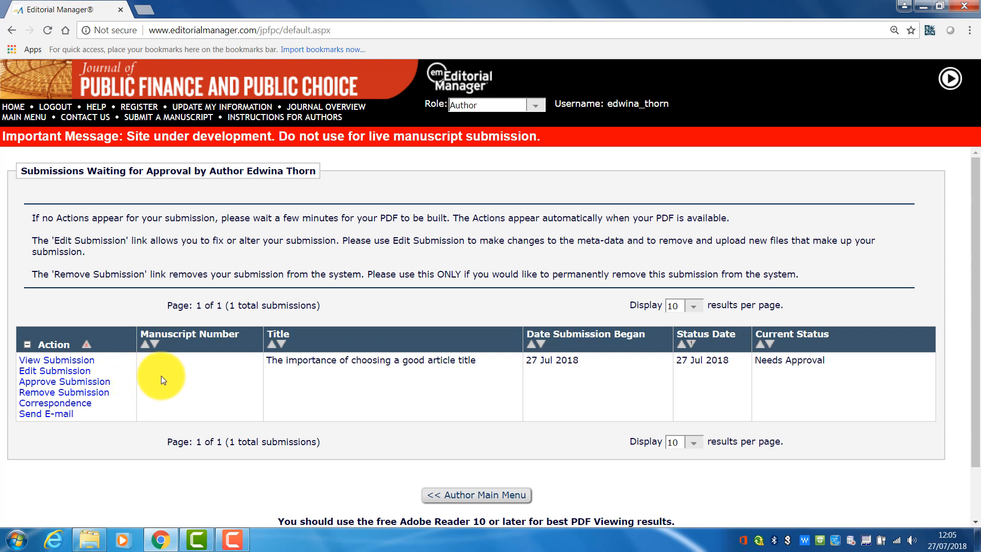
left_click(70, 361)
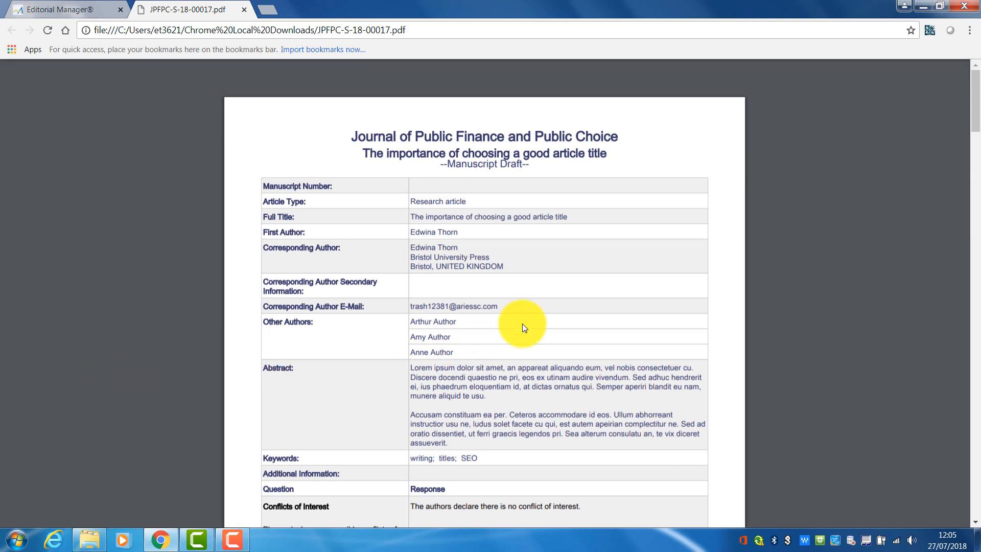
- Scroll through the generated submission PDF to review each of its pages
left_click_drag(973, 105, 972, 187)
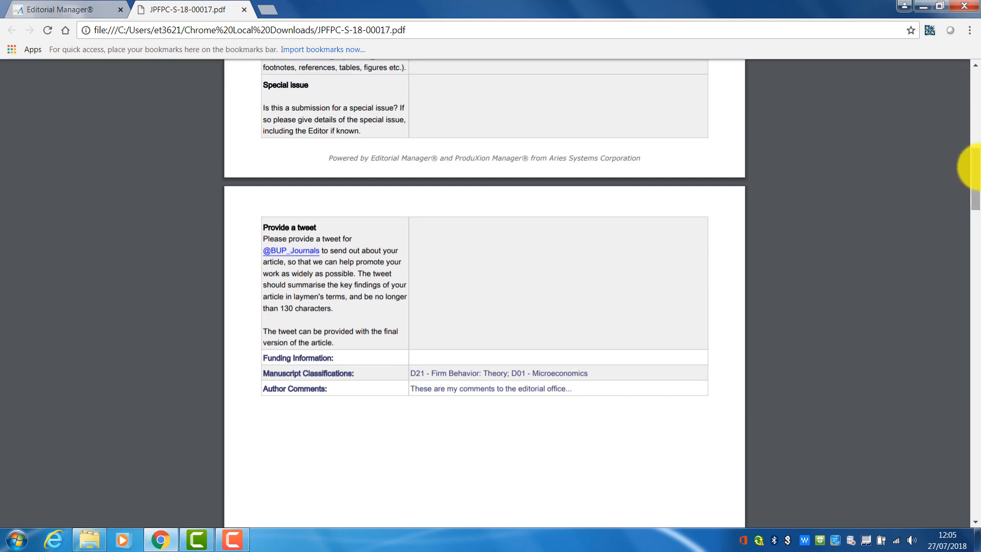
left_click_drag(975, 190, 963, 251)
scroll(964, 253, "down", 5)
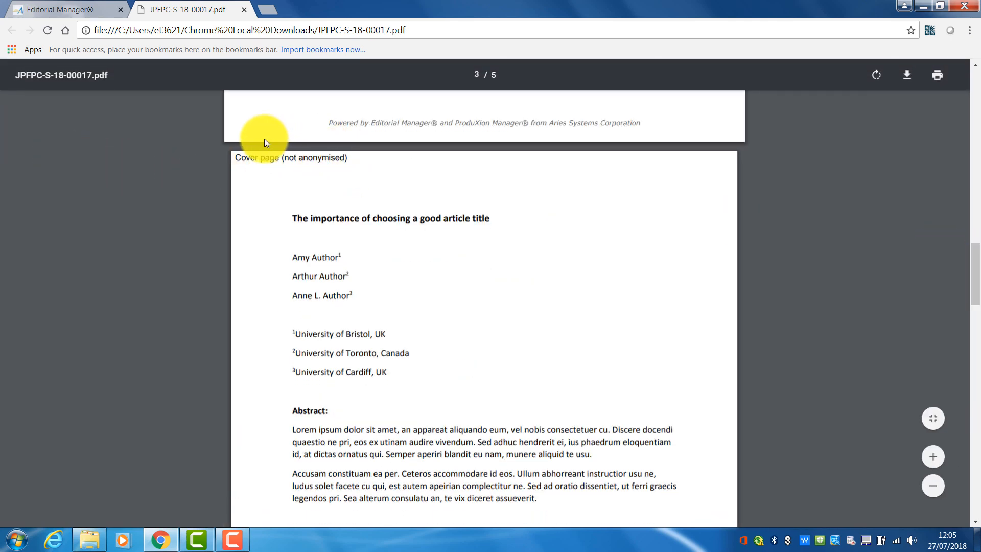
left_click_drag(971, 261, 958, 354)
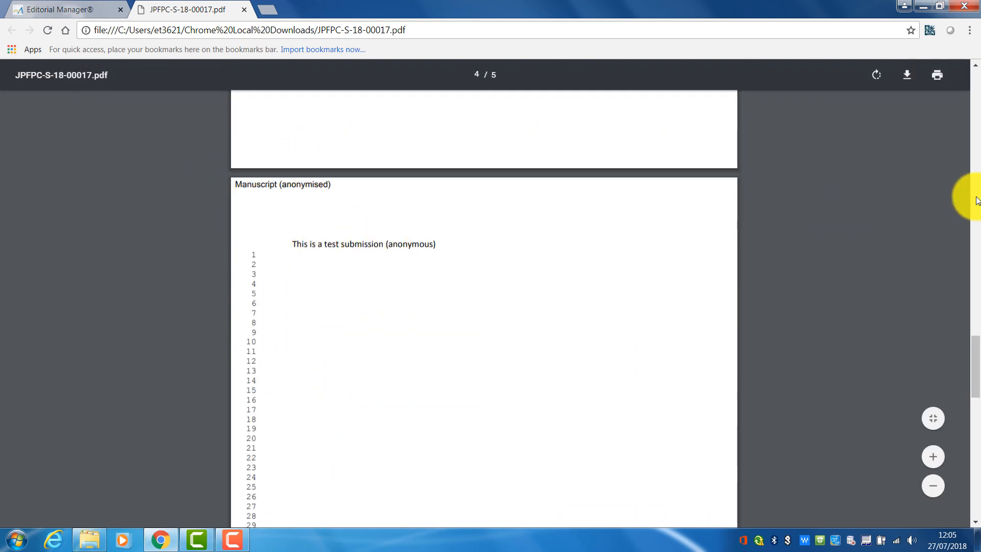
left_click_drag(973, 384, 970, 453)
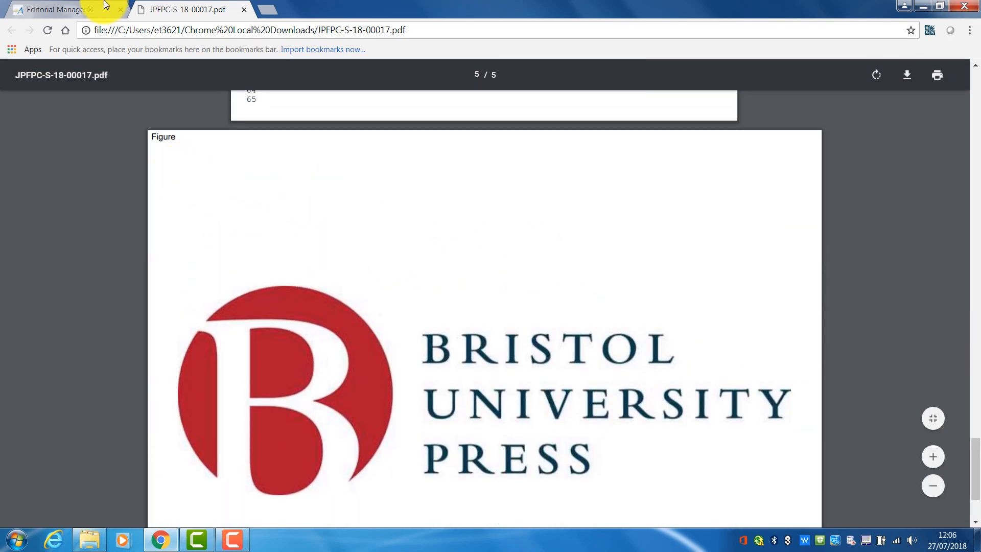
- Return to the submissions list and approve the submission, proceeding without an ORCID iD and confirming
left_click(48, 8)
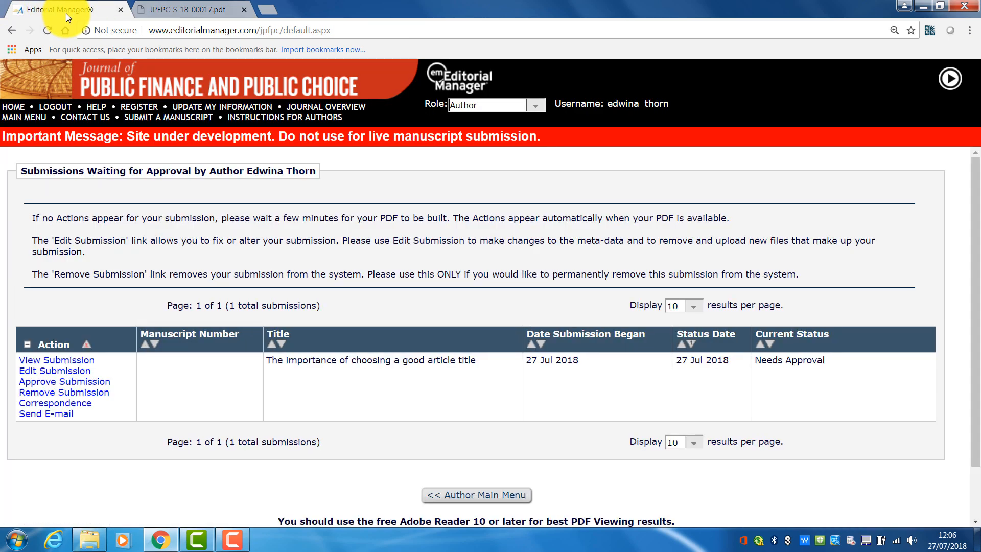
left_click(86, 385)
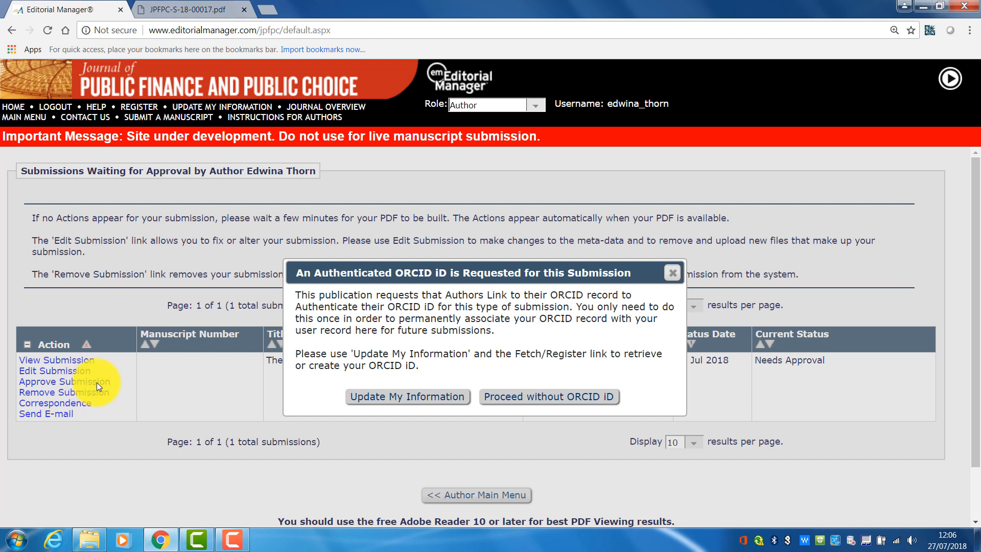
left_click(519, 402)
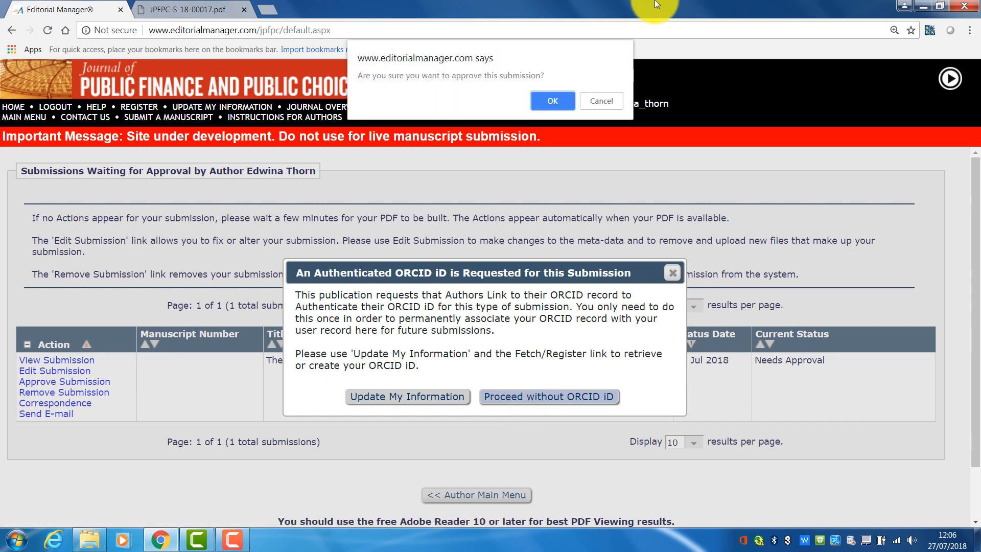
left_click(554, 100)
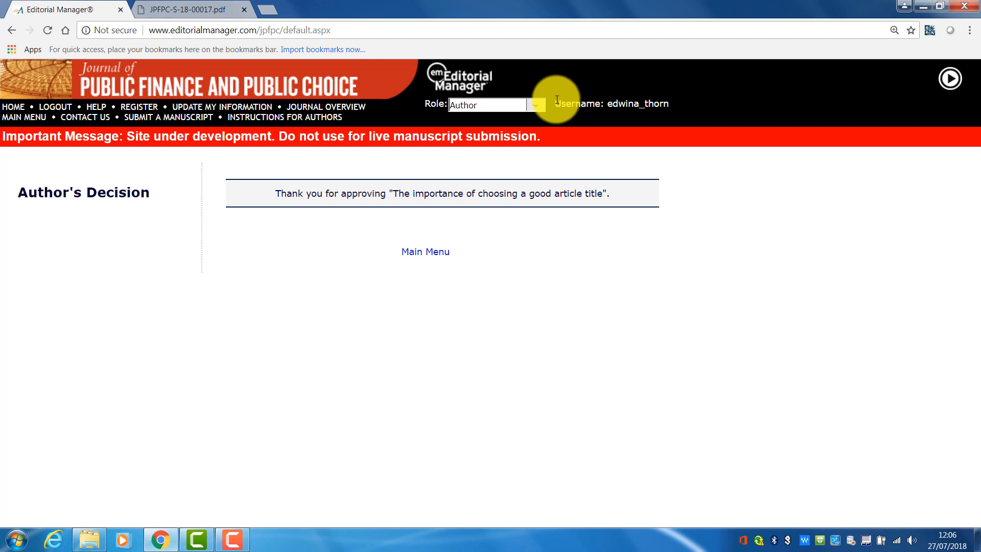
- Open the journal's Contact Us page
left_click(85, 121)
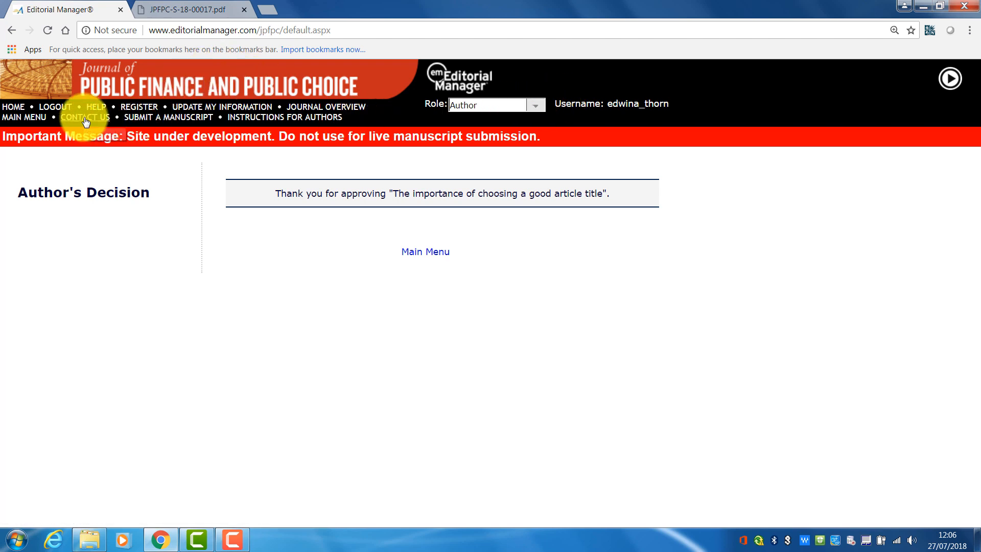